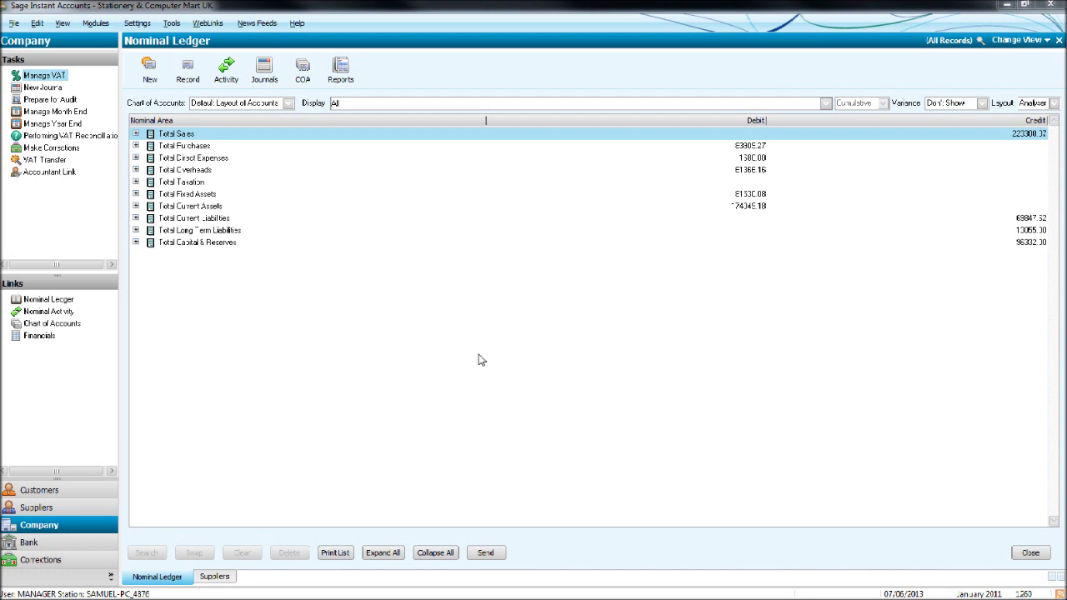
- Switch the Nominal Ledger to the List layout and scroll down to account 4000 Sales
{"action": "left_click", "coordinate": [1041, 107]}
{"action": "left_click", "coordinate": [1041, 132]}
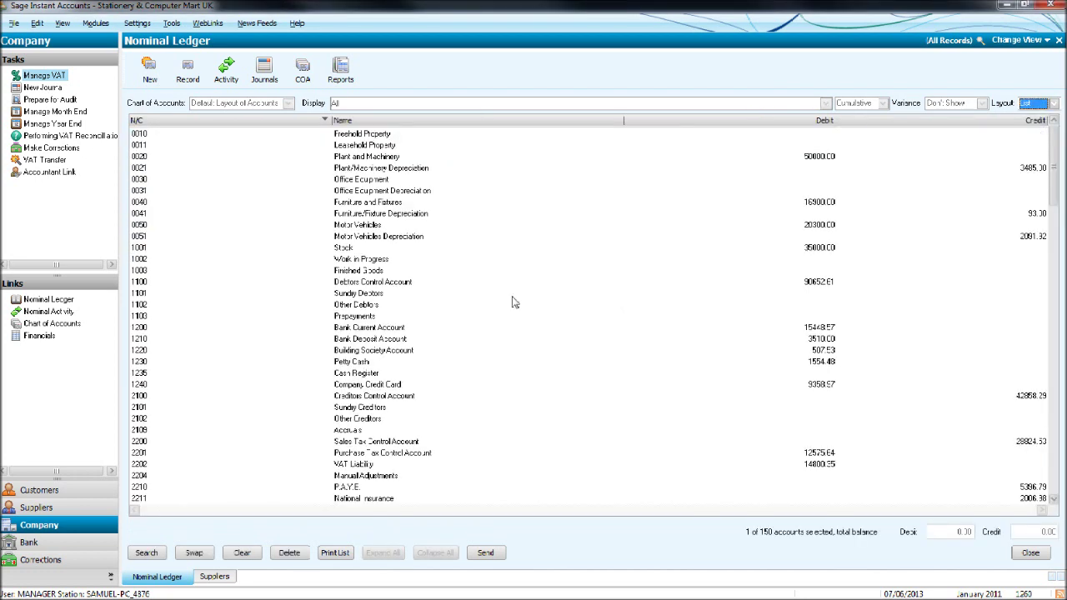
{"action": "left_click", "coordinate": [536, 148]}
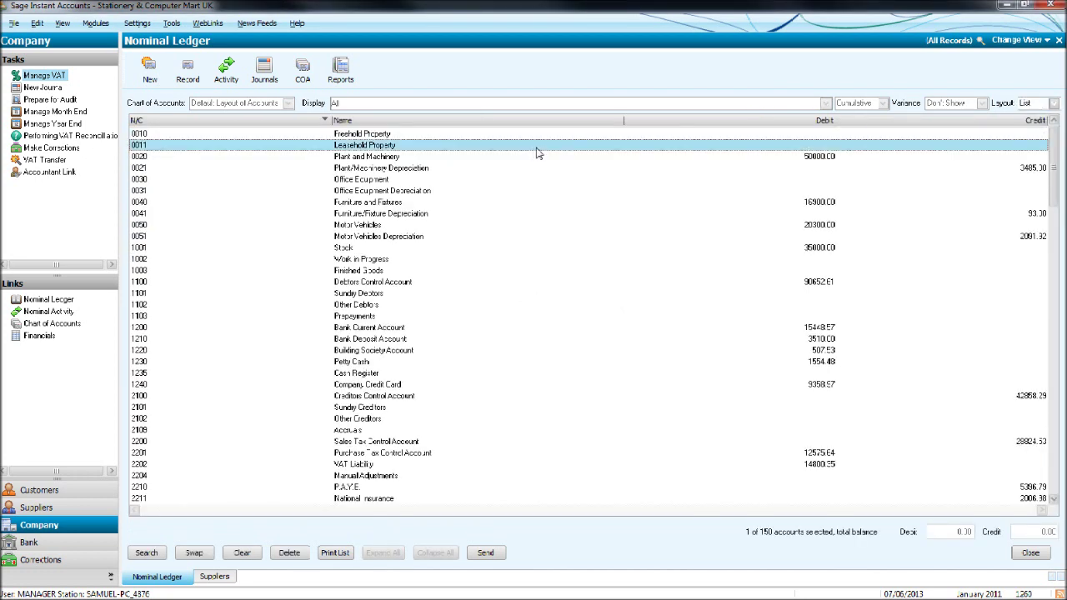
{"action": "left_click", "coordinate": [537, 149]}
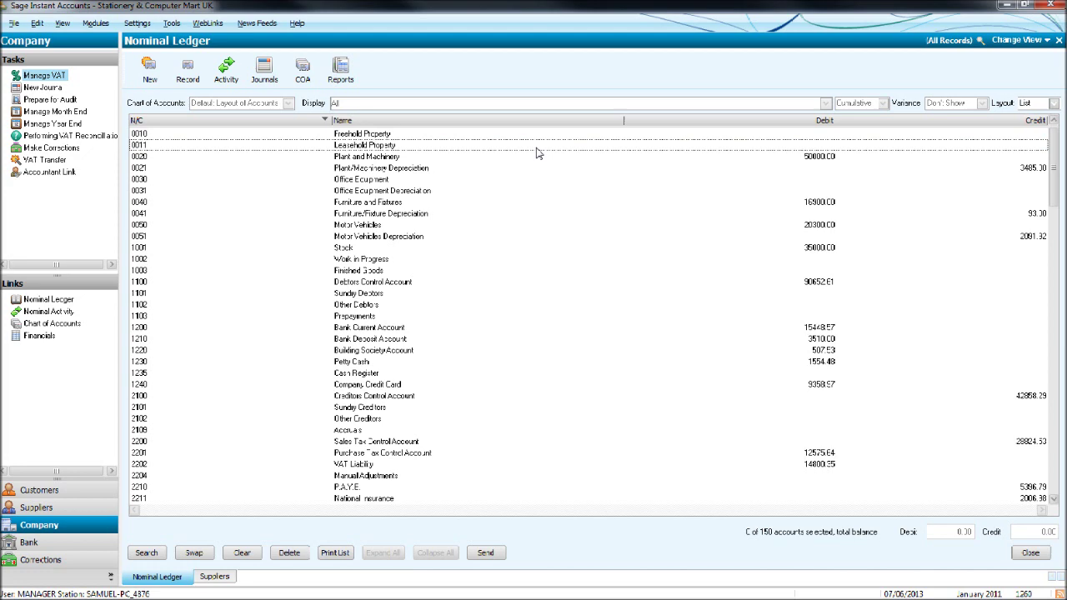
{"action": "scroll", "coordinate": [538, 154], "scroll_direction": "down", "scroll_amount": 4}
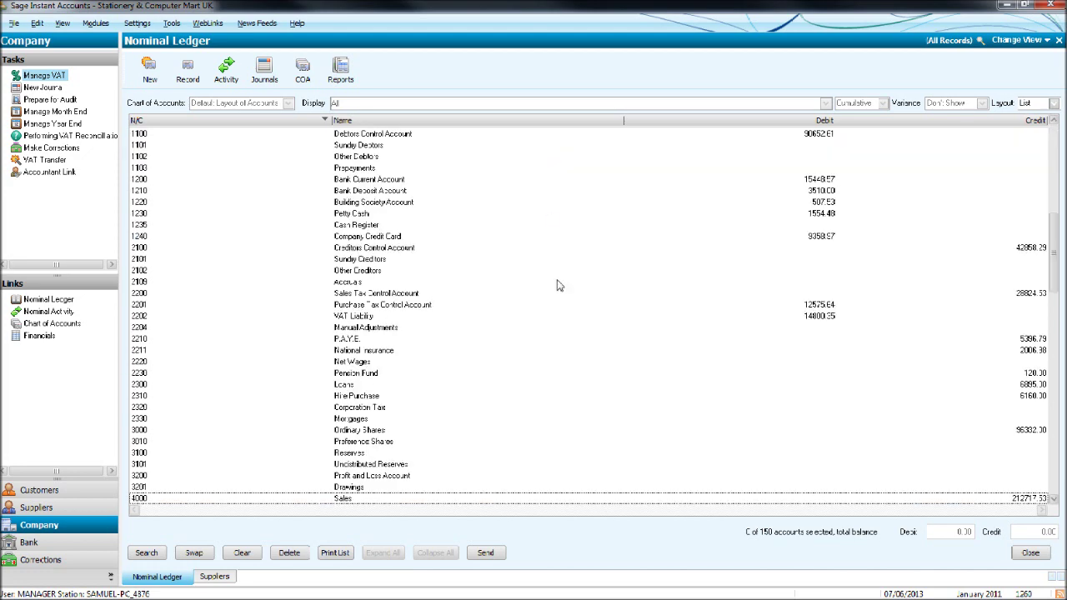
{"action": "scroll", "coordinate": [560, 286], "scroll_direction": "down", "scroll_amount": 3}
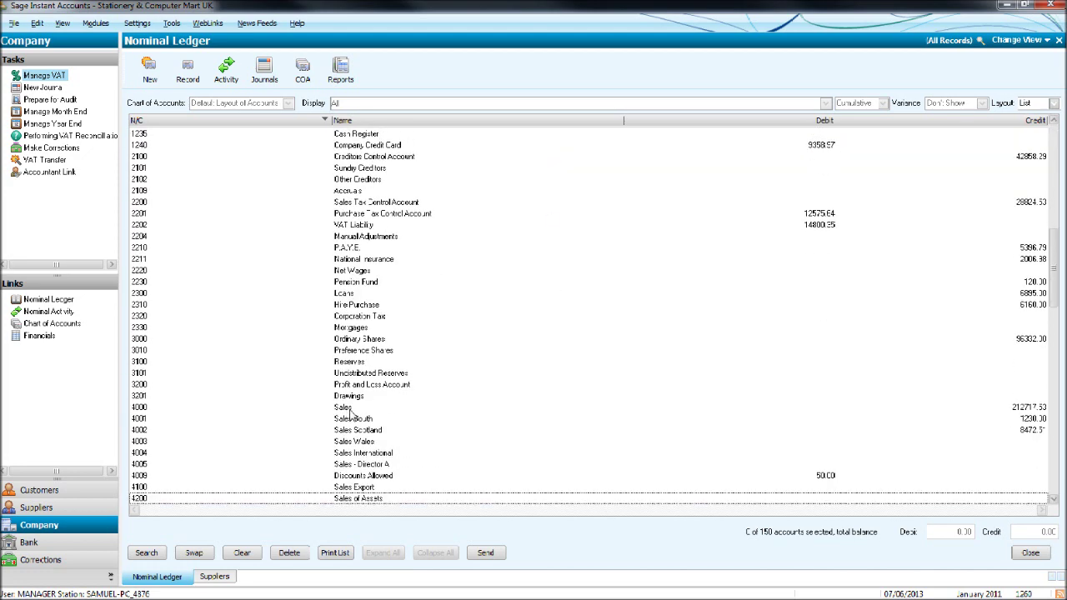
- Open the 4000 Sales nominal record and show its graph of monthly Actuals
{"action": "double_click", "coordinate": [351, 408]}
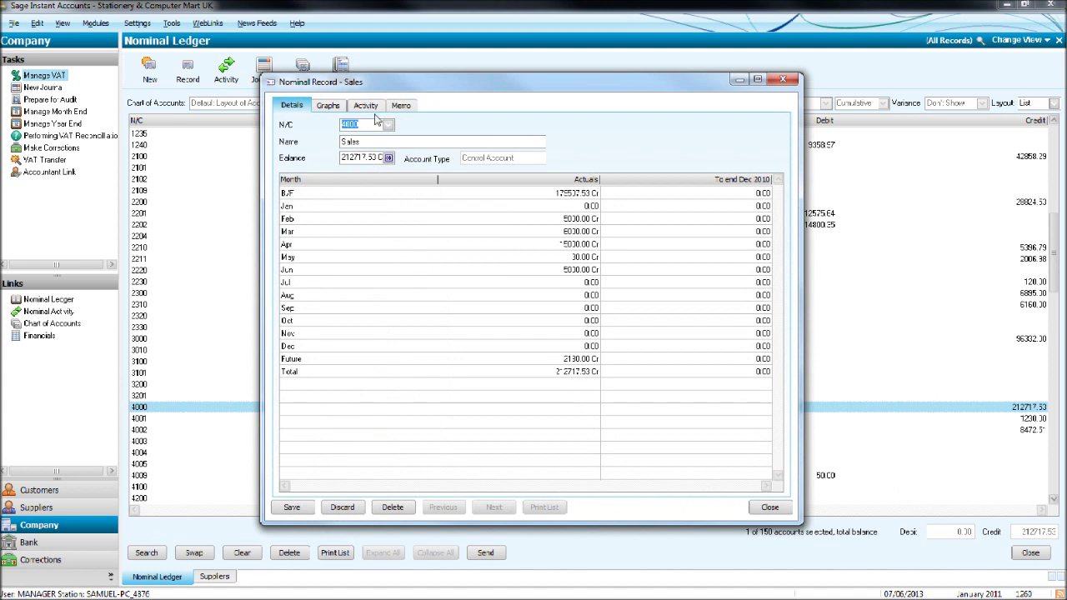
{"action": "left_click", "coordinate": [328, 106]}
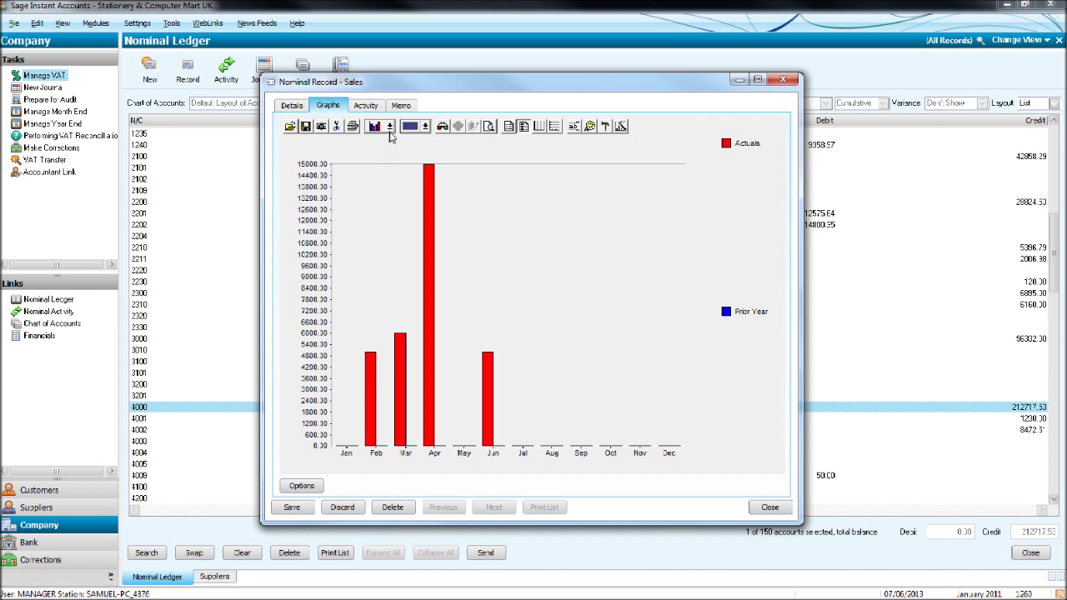
- Try the Sales graph as Open-Hi-Low-Close, Pareto and pie charts, dismissing the negative-values warning
{"action": "left_click", "coordinate": [390, 128]}
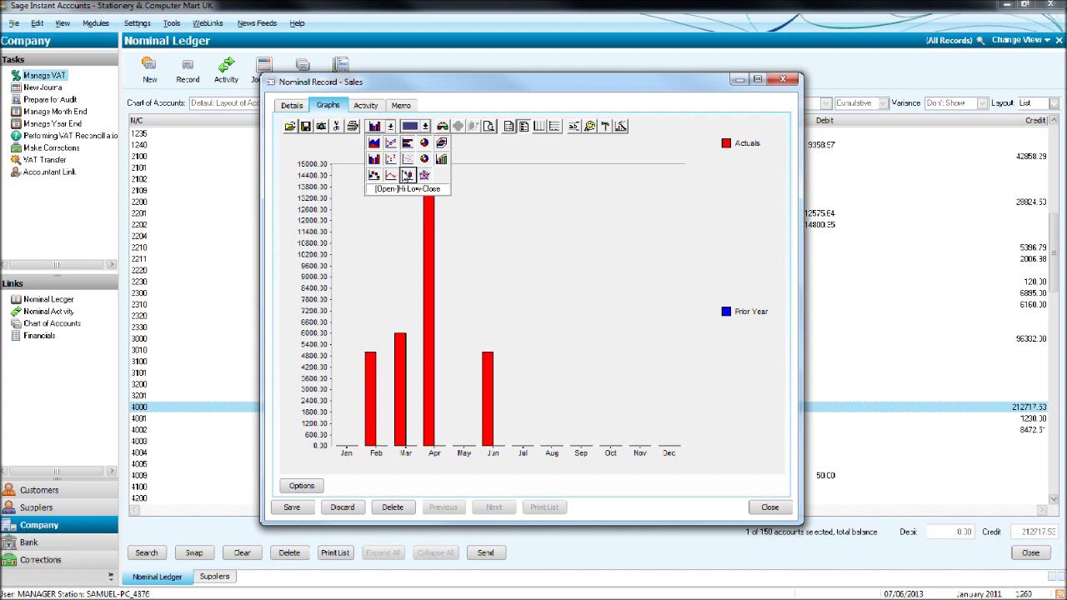
{"action": "left_click", "coordinate": [406, 175]}
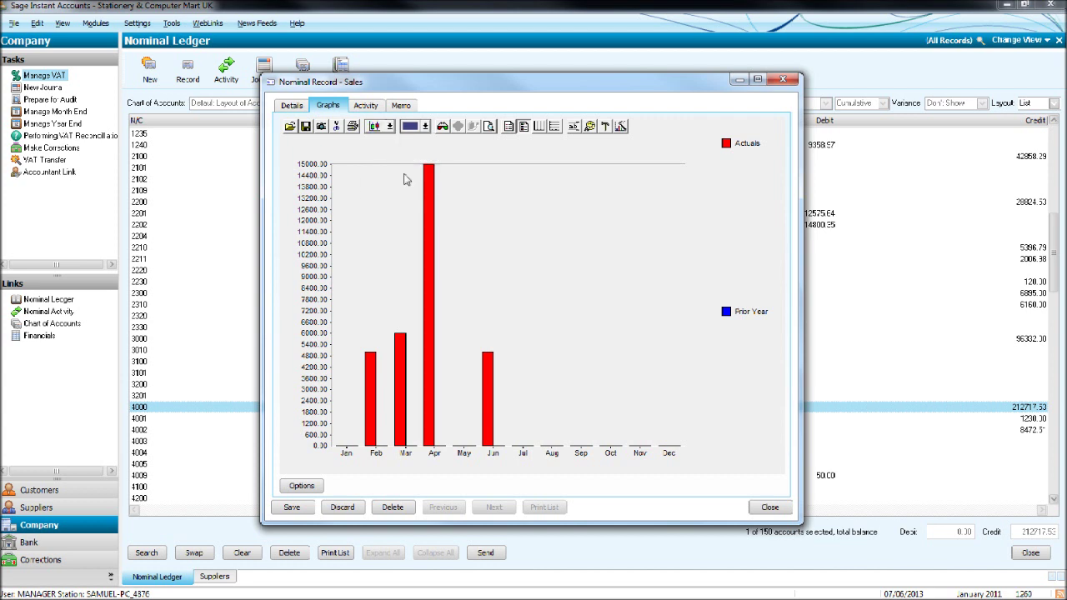
{"action": "left_click", "coordinate": [389, 126]}
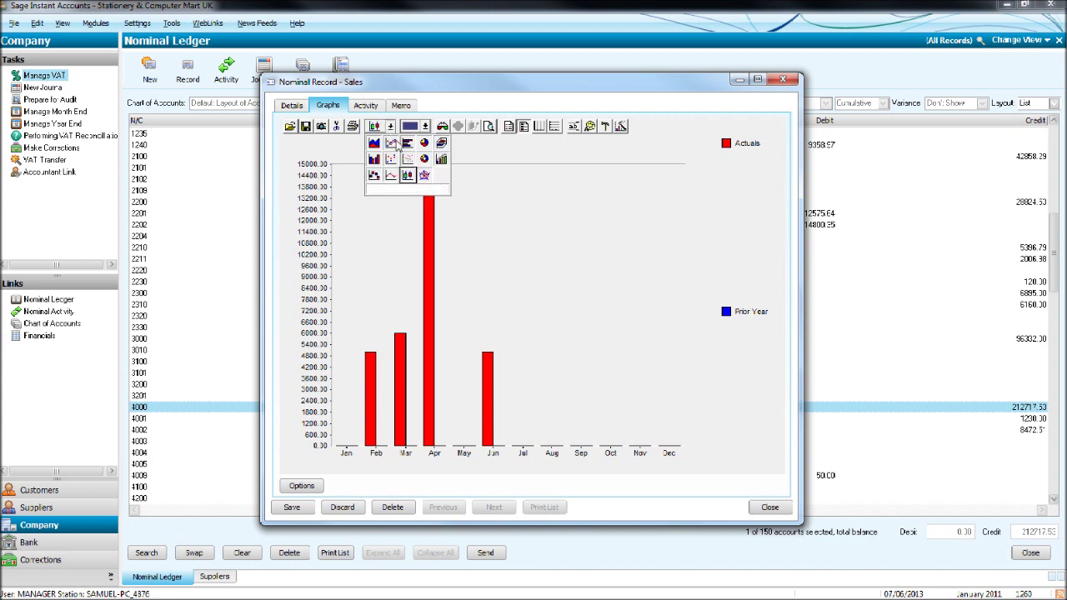
{"action": "left_click", "coordinate": [439, 159]}
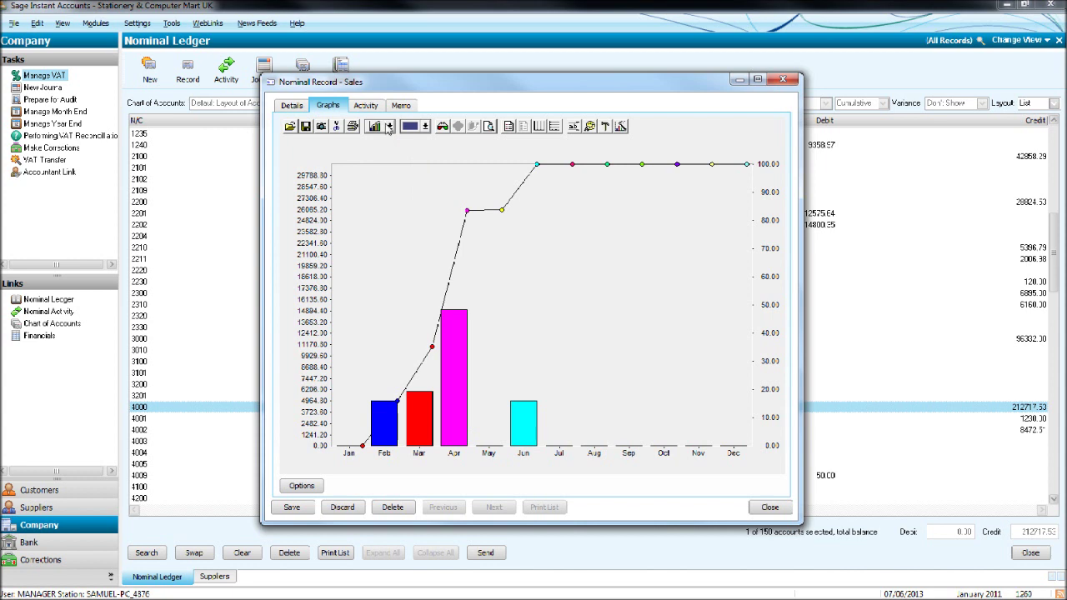
{"action": "left_click", "coordinate": [390, 127]}
{"action": "left_click", "coordinate": [420, 172]}
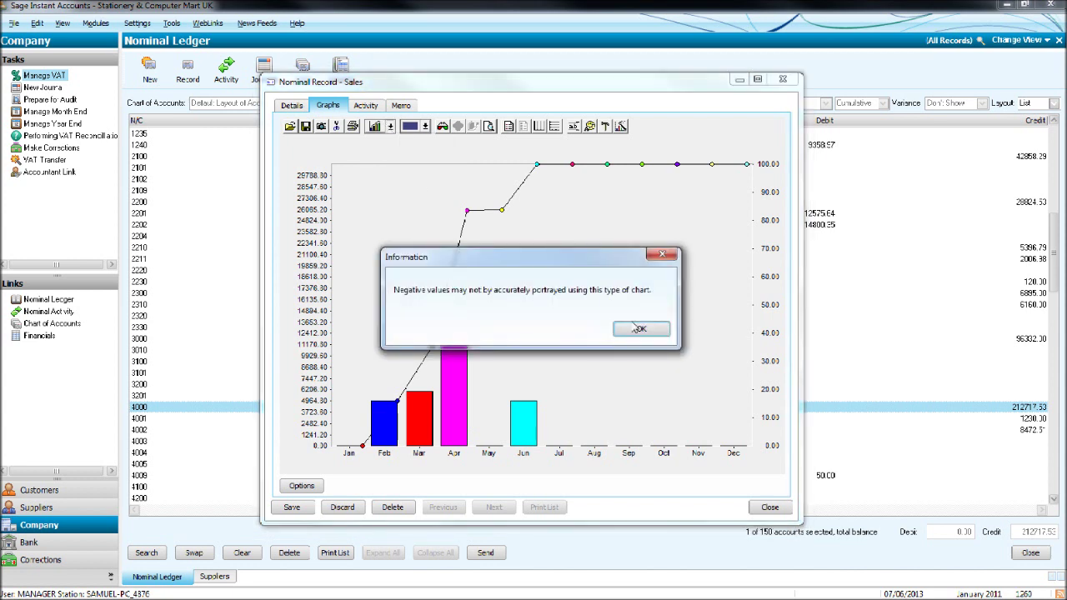
{"action": "key", "text": "Return"}
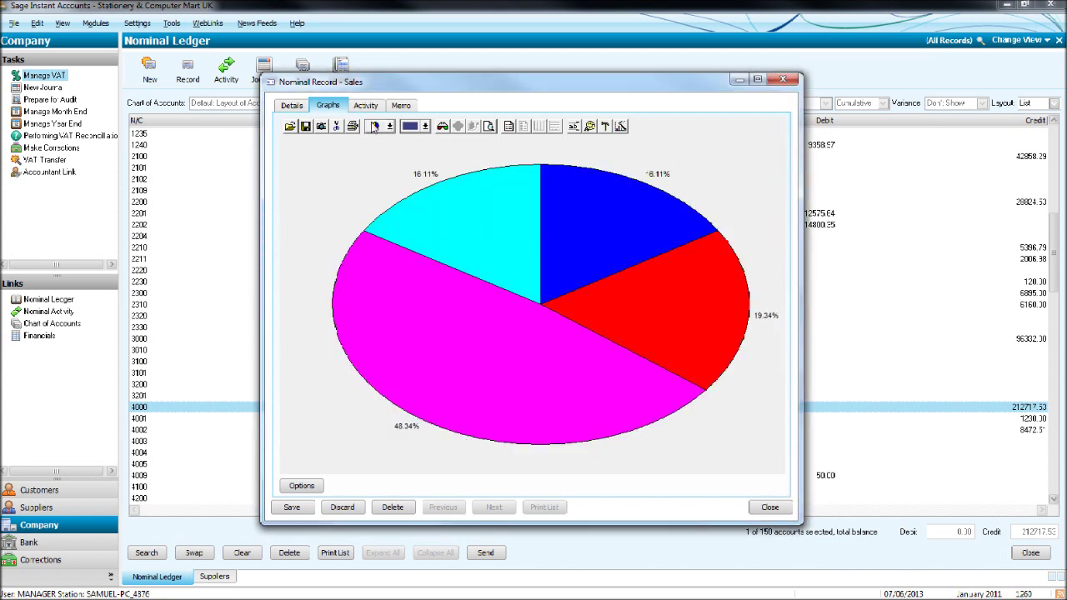
- Redraw it as line and area charts, then settle on a column chart
{"action": "left_click", "coordinate": [388, 126]}
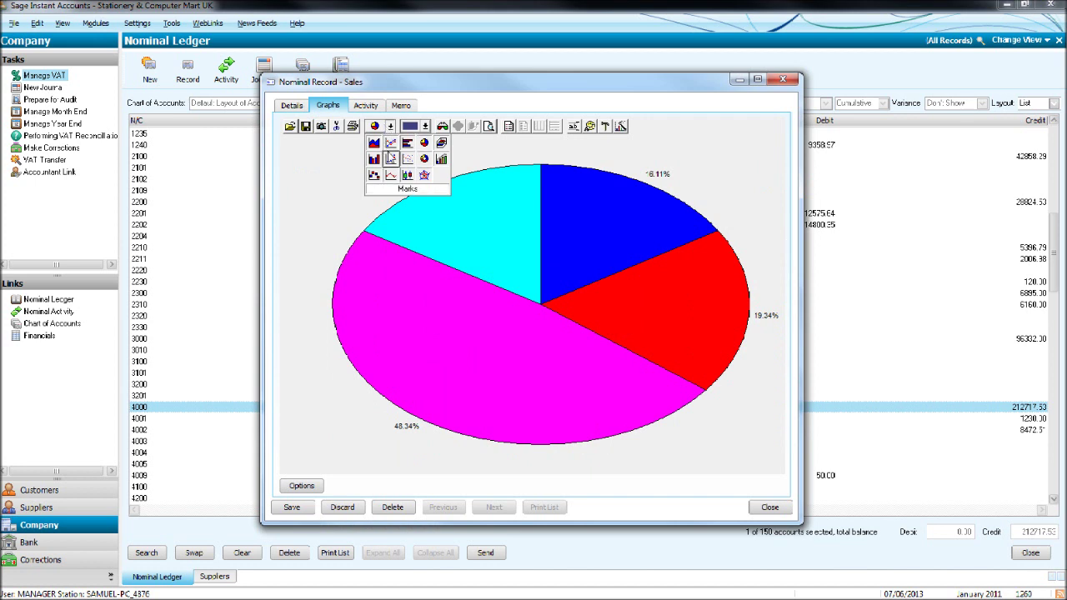
{"action": "left_click", "coordinate": [390, 173]}
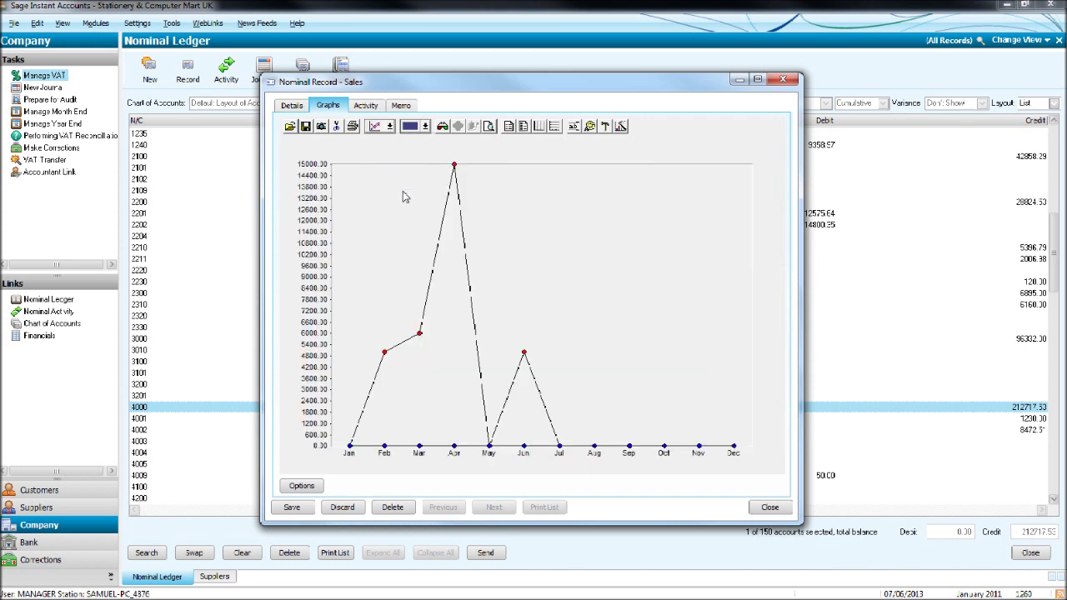
{"action": "left_click", "coordinate": [390, 126]}
{"action": "left_click", "coordinate": [376, 145]}
{"action": "left_click", "coordinate": [389, 127]}
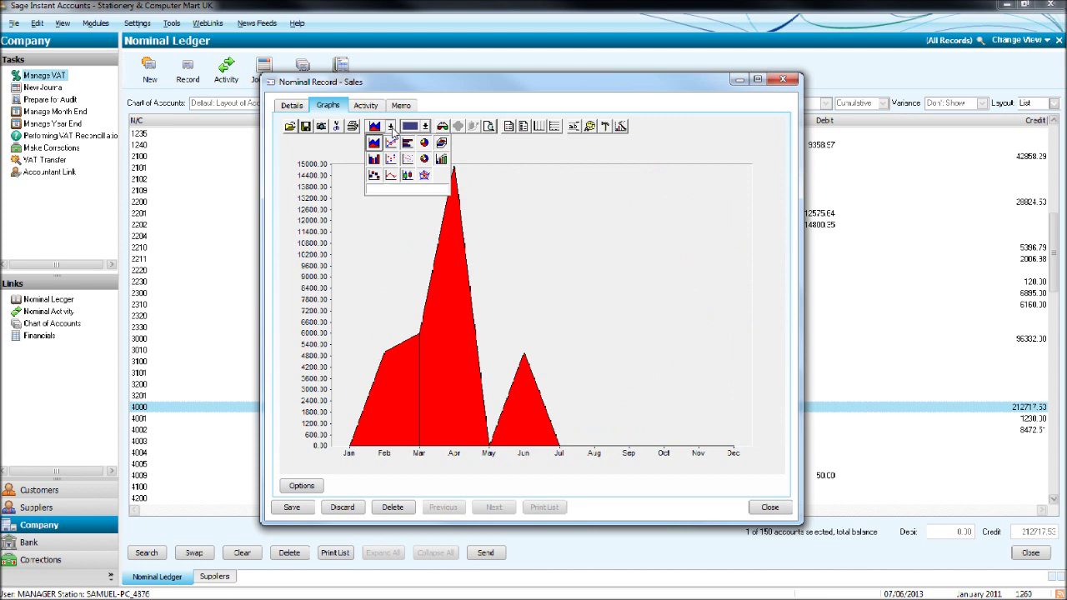
{"action": "left_click", "coordinate": [375, 160]}
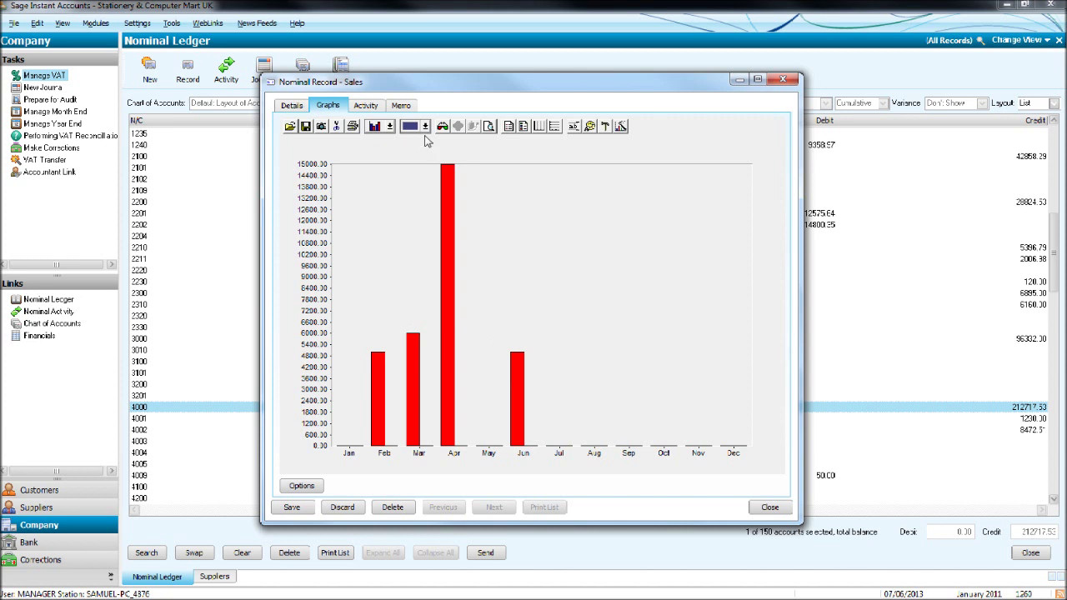
- Set the chart colour to green and try 3-D twice, returning to flat 2-D
{"action": "left_click", "coordinate": [425, 128]}
{"action": "left_click", "coordinate": [426, 169]}
{"action": "left_click", "coordinate": [442, 129]}
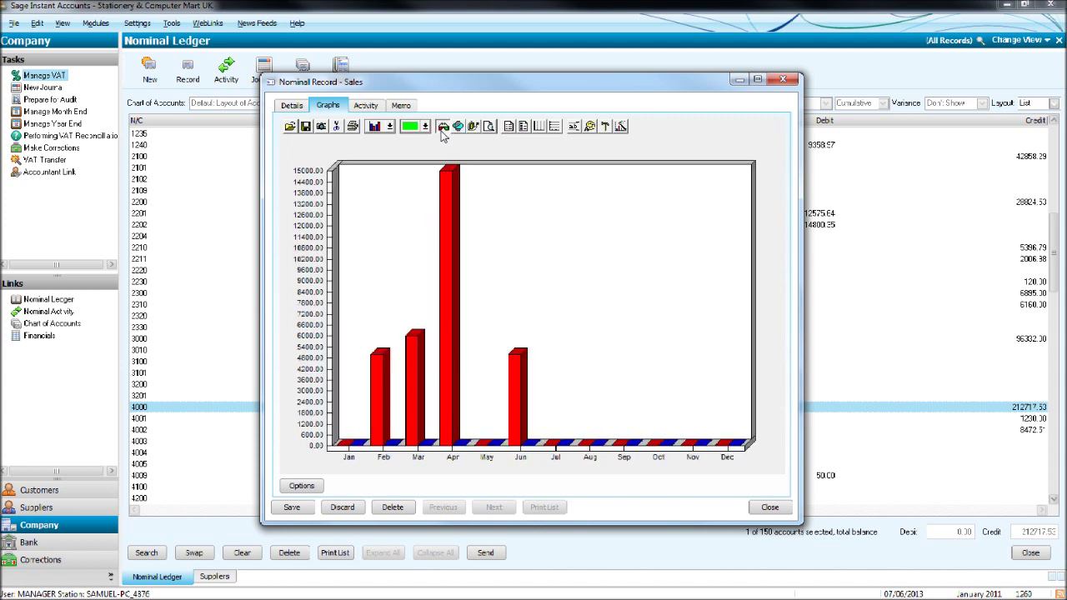
{"action": "left_click", "coordinate": [441, 130]}
{"action": "left_click", "coordinate": [442, 129]}
{"action": "left_click", "coordinate": [442, 129]}
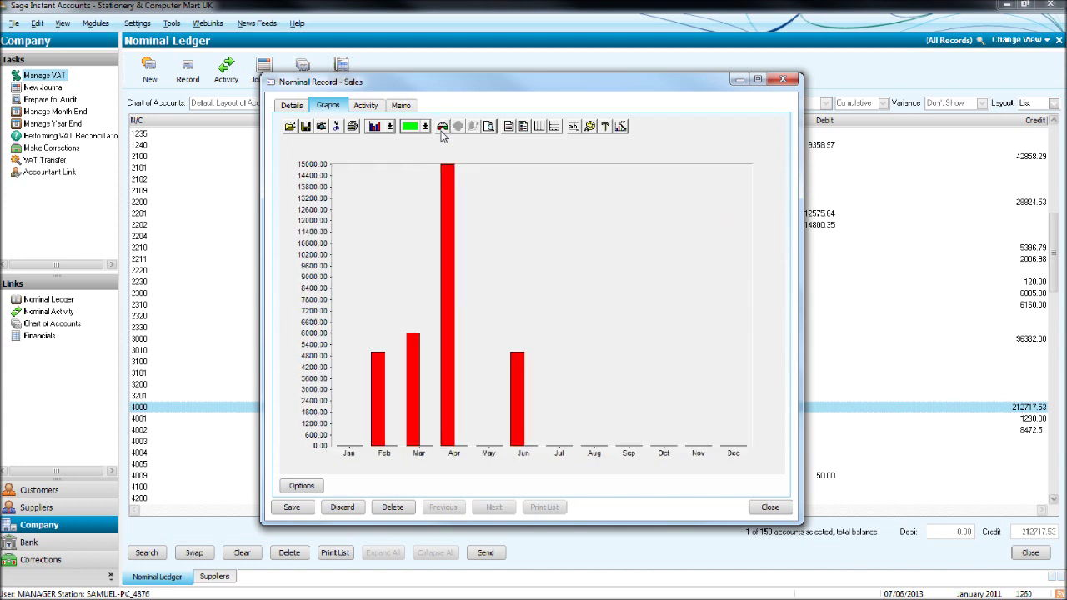
- Show the Actuals/Prior Year legend and try vertical and horizontal gridlines without keeping them
{"action": "left_click", "coordinate": [522, 127]}
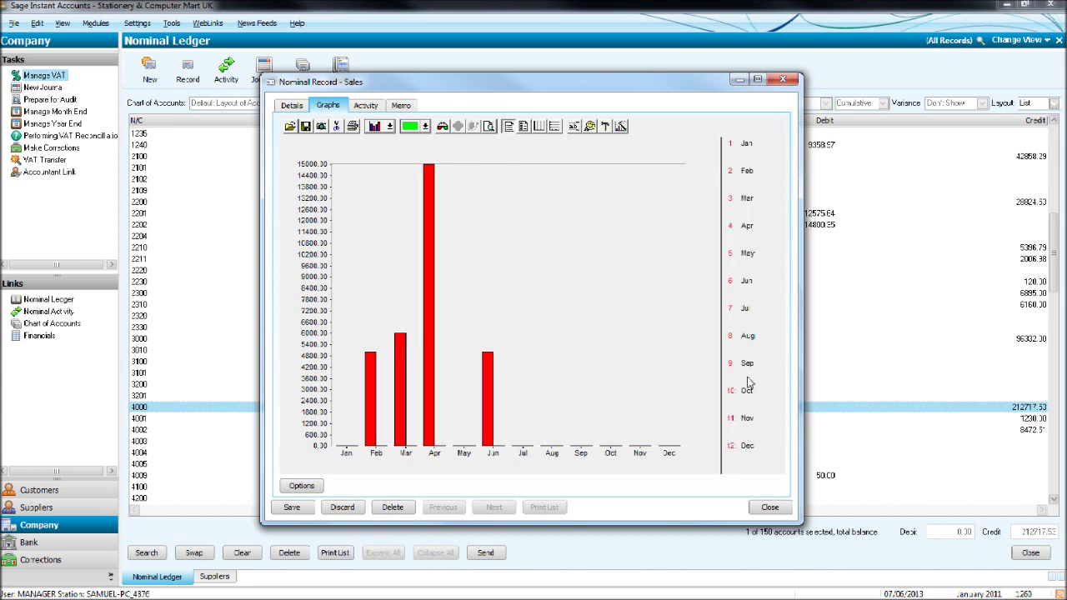
{"action": "left_click", "coordinate": [525, 127]}
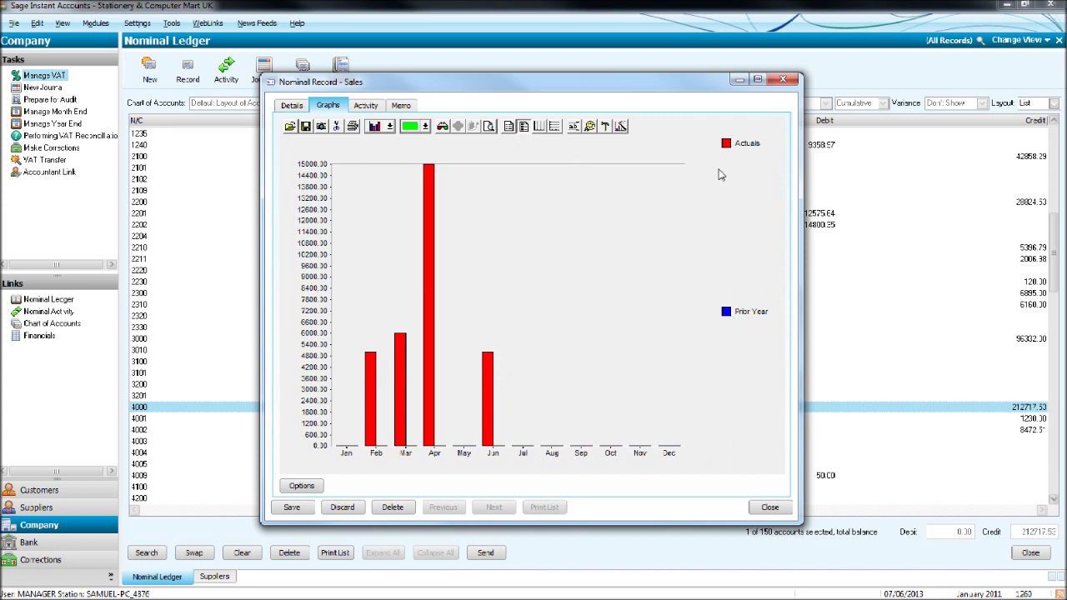
{"action": "left_click", "coordinate": [539, 126]}
{"action": "left_click", "coordinate": [555, 128]}
{"action": "left_click", "coordinate": [555, 128]}
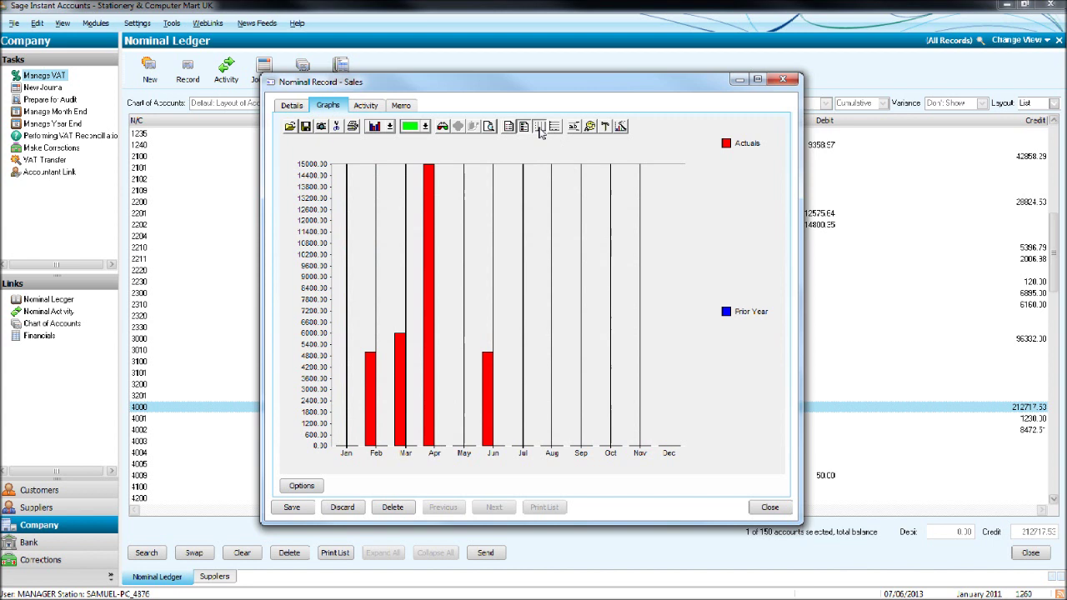
{"action": "left_click", "coordinate": [540, 127]}
{"action": "left_click", "coordinate": [540, 127]}
{"action": "left_click", "coordinate": [554, 128]}
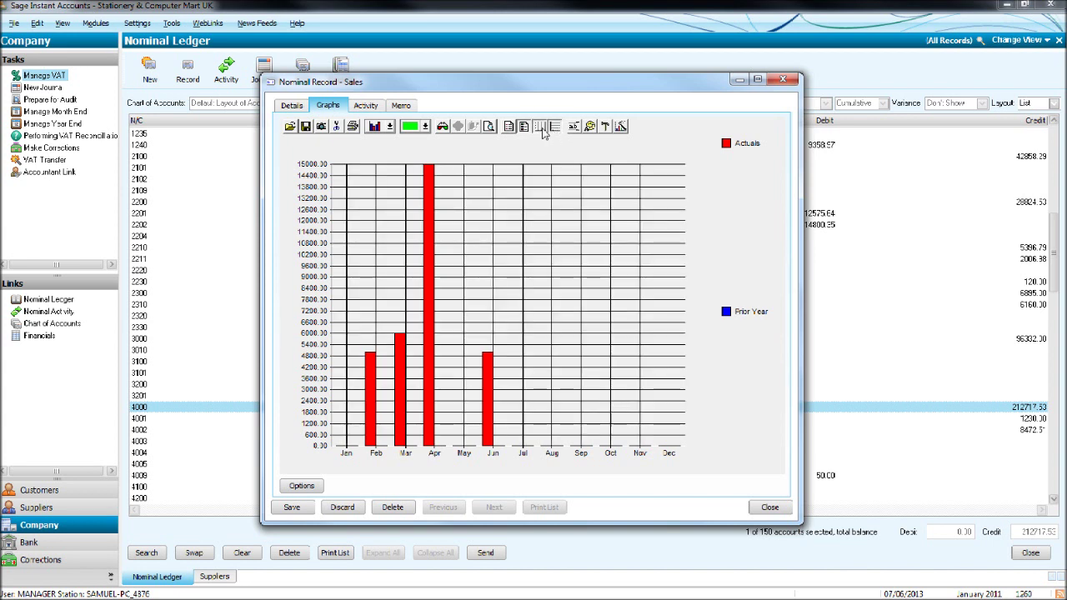
{"action": "left_click", "coordinate": [540, 127]}
{"action": "left_click", "coordinate": [555, 127]}
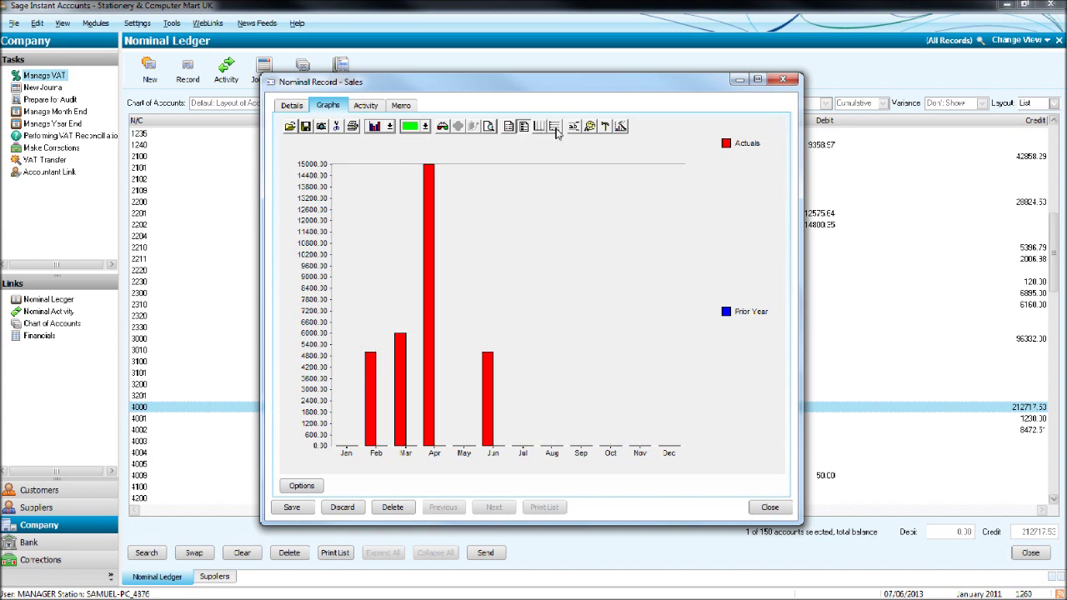
- In Chart properties, colour the Actuals series green and apply it
{"action": "left_click", "coordinate": [621, 126]}
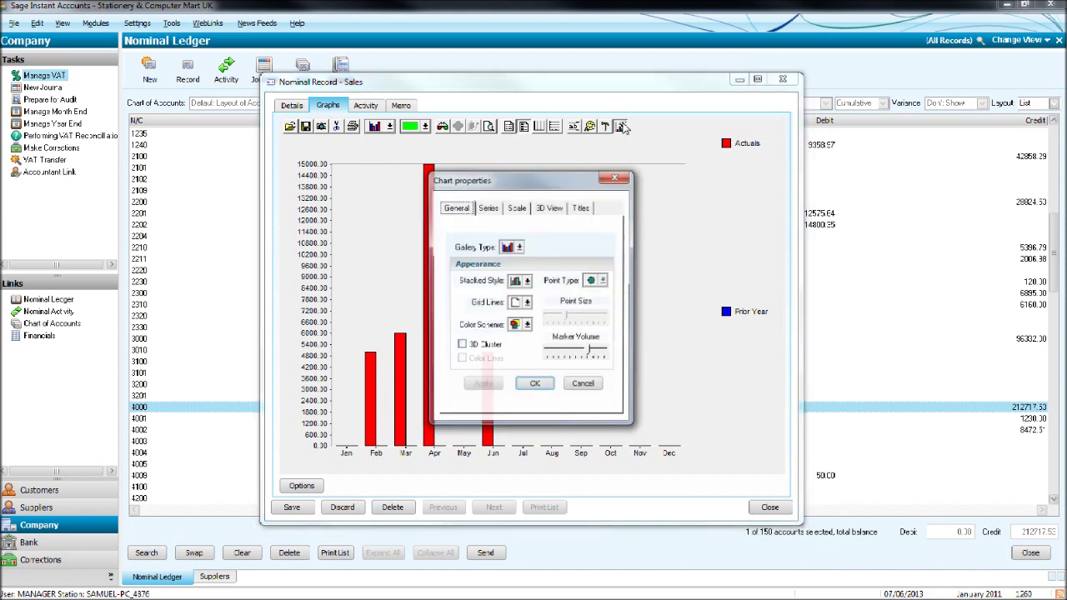
{"action": "left_click_drag", "start_coordinate": [564, 187], "coordinate": [490, 160]}
{"action": "left_click", "coordinate": [570, 172]}
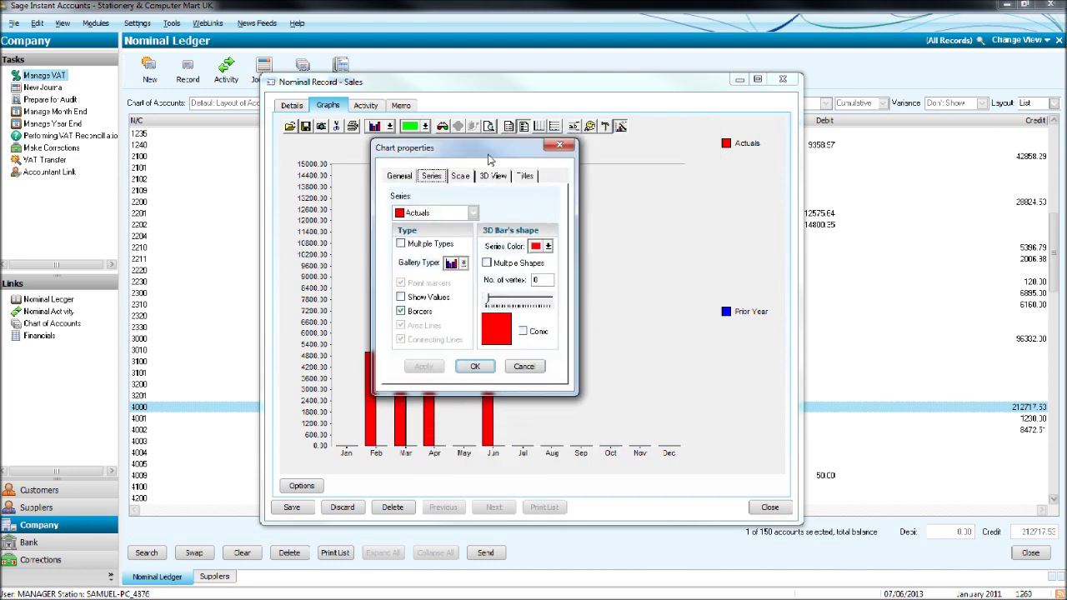
{"action": "left_click", "coordinate": [473, 214]}
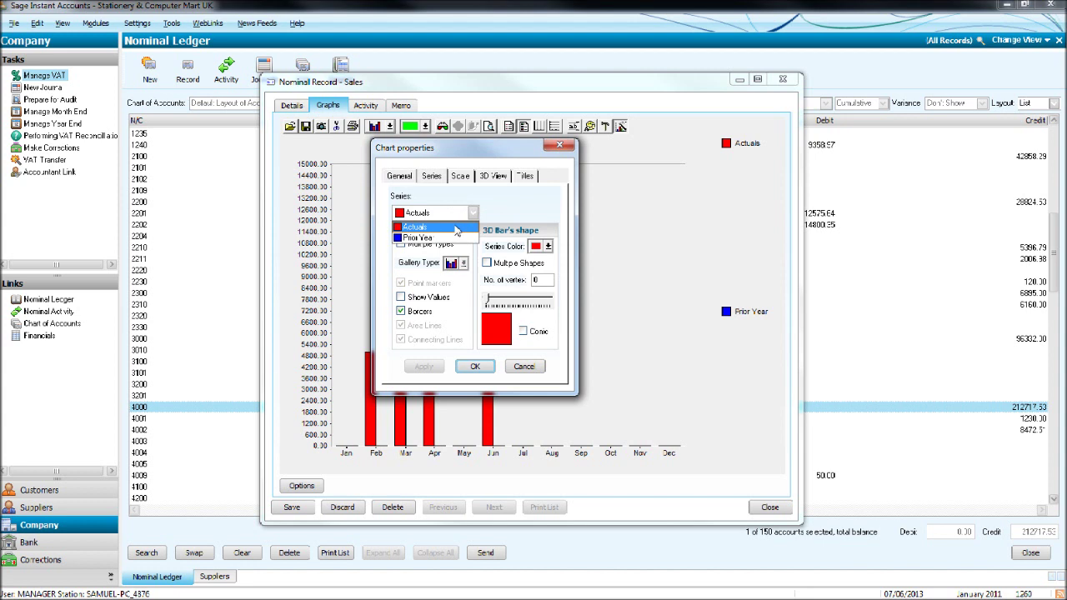
{"action": "left_click", "coordinate": [457, 229]}
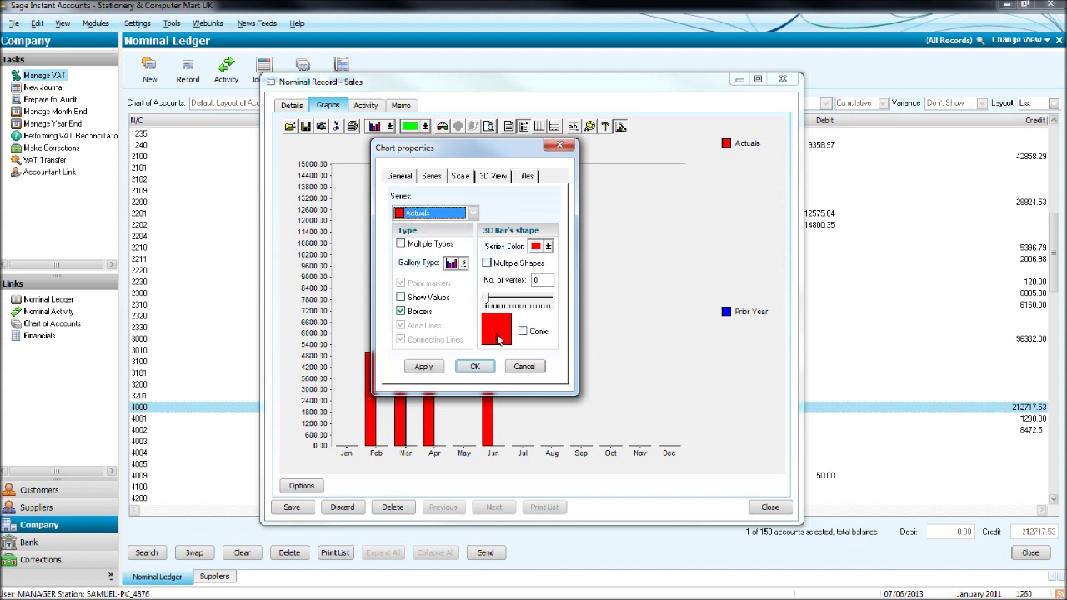
{"action": "left_click", "coordinate": [547, 247]}
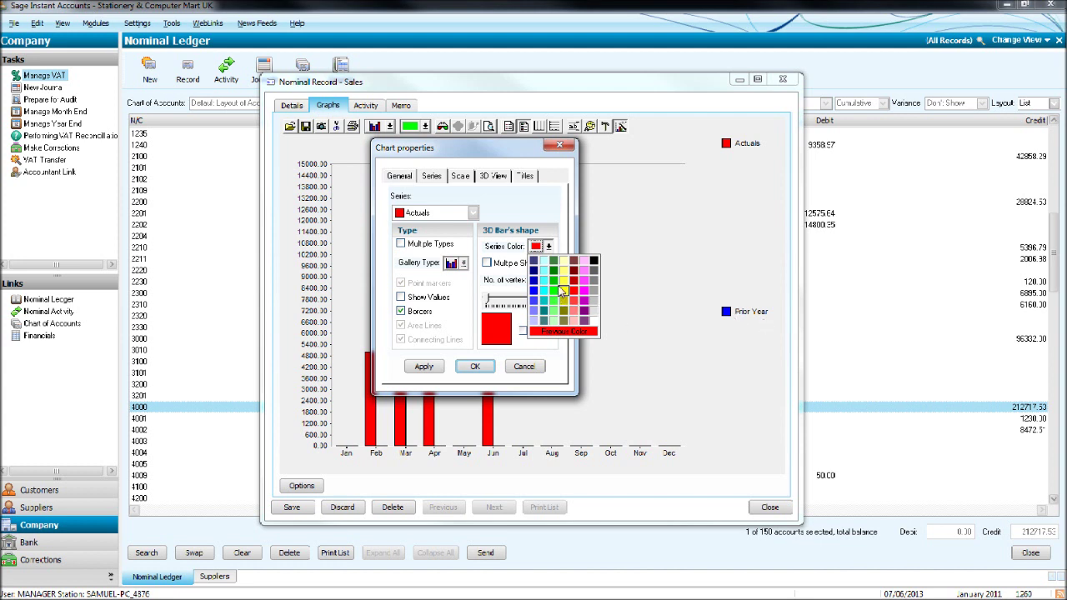
{"action": "left_click", "coordinate": [554, 282]}
{"action": "left_click", "coordinate": [438, 372]}
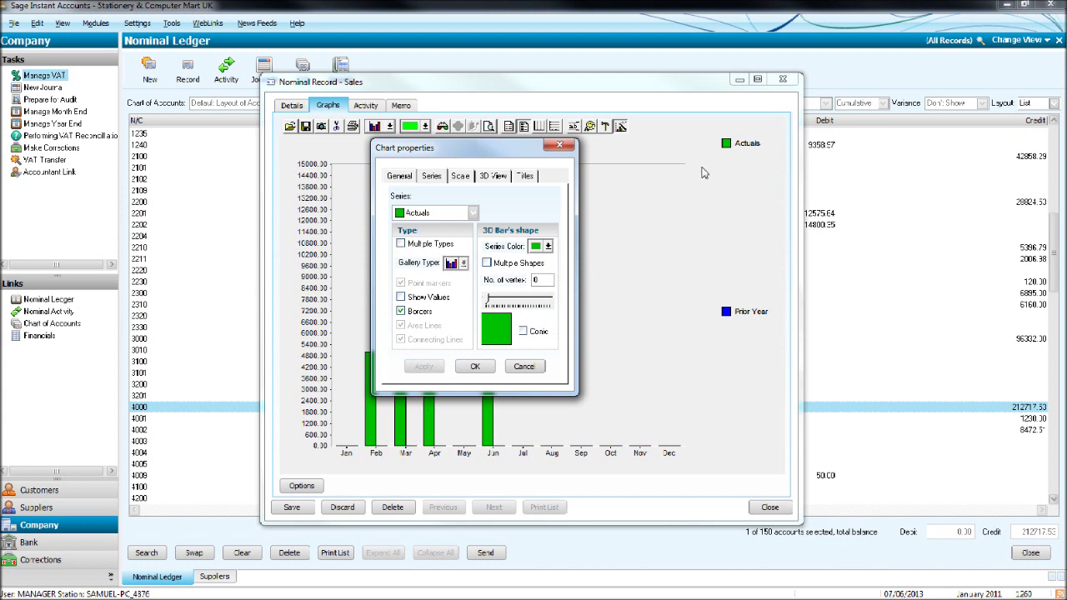
- Try value labels on the bars, turn them back off and close Chart properties
{"action": "left_click", "coordinate": [402, 297]}
{"action": "left_click", "coordinate": [421, 367]}
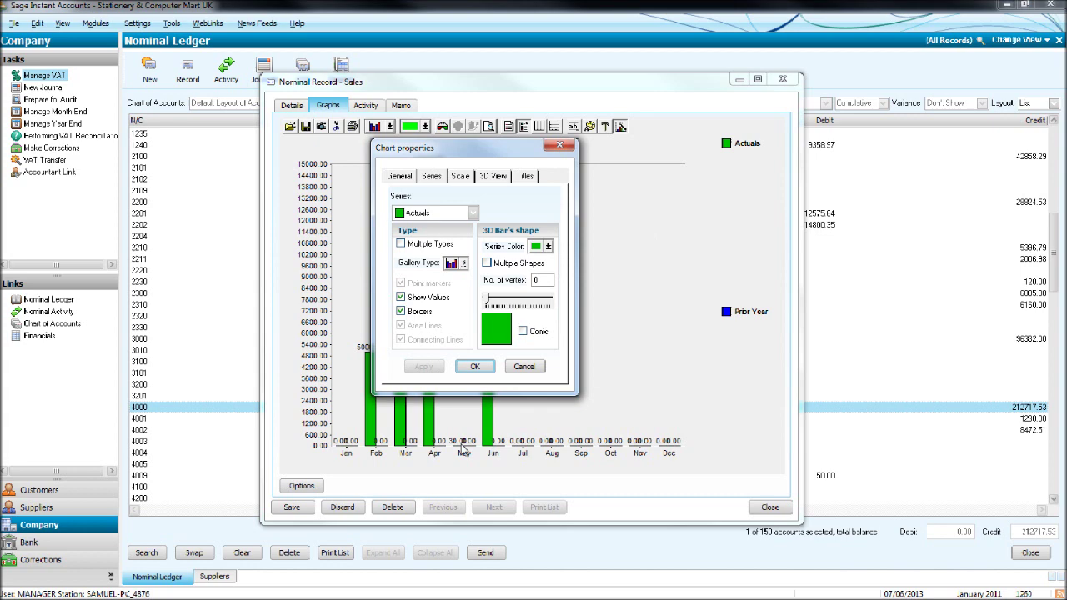
{"action": "left_click", "coordinate": [401, 298]}
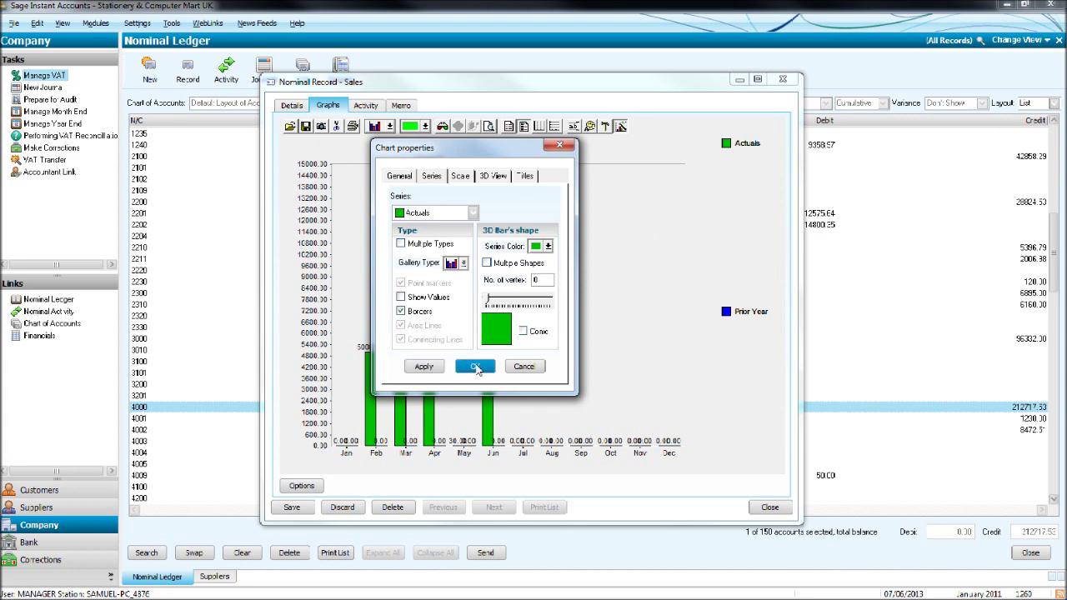
{"action": "left_click", "coordinate": [474, 367]}
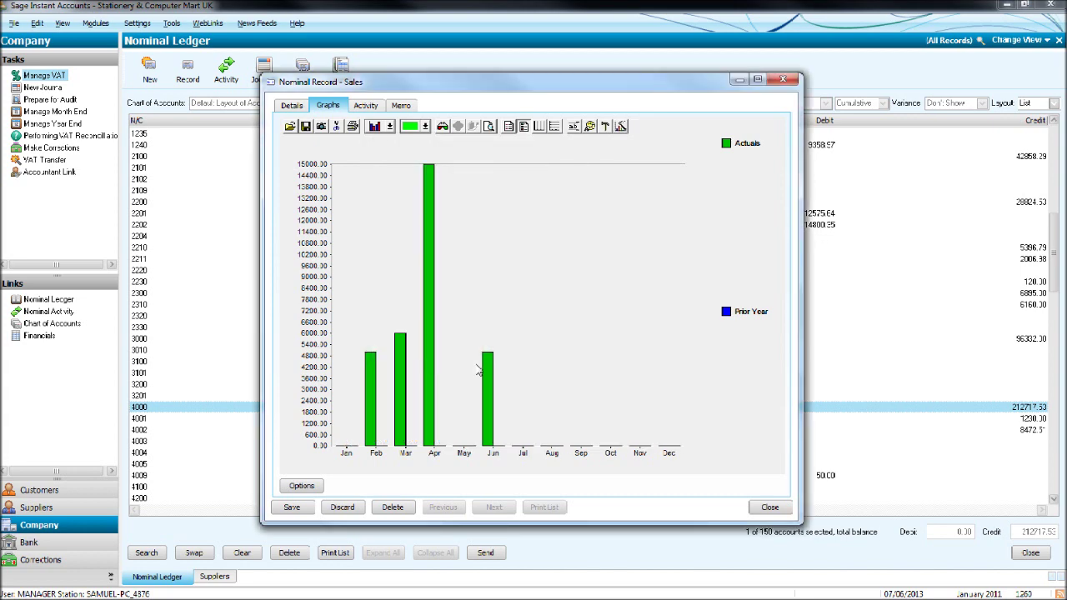
- Title the chart 'Sales' at top, '£' on the left axis and 'Month' at bottom
{"action": "left_click", "coordinate": [620, 127]}
{"action": "left_click", "coordinate": [582, 207]}
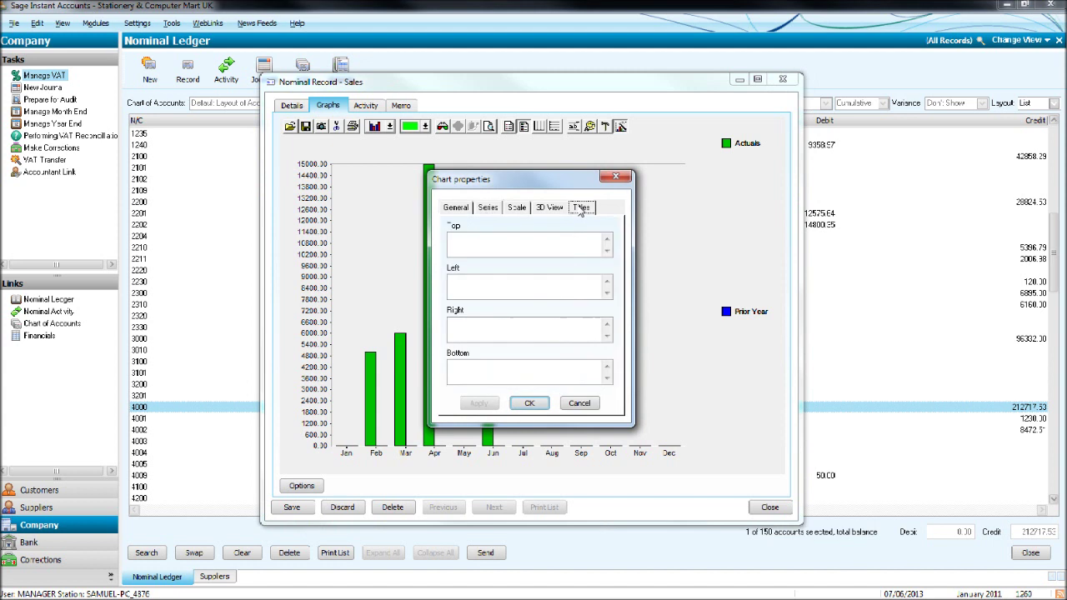
{"action": "left_click", "coordinate": [505, 245]}
{"action": "type", "text": "Sales"}
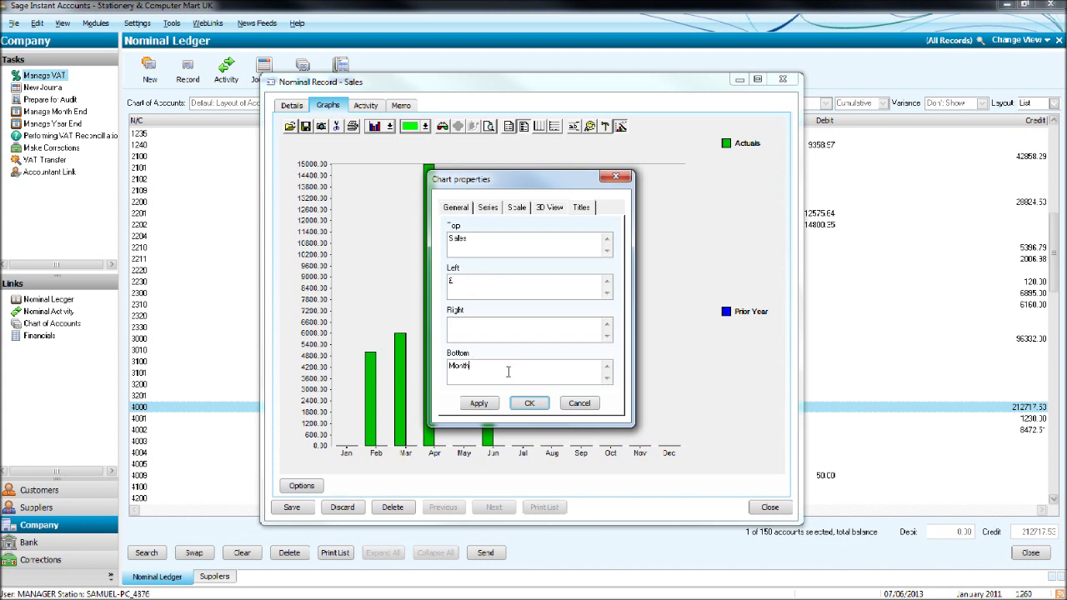
{"action": "left_click", "coordinate": [488, 407]}
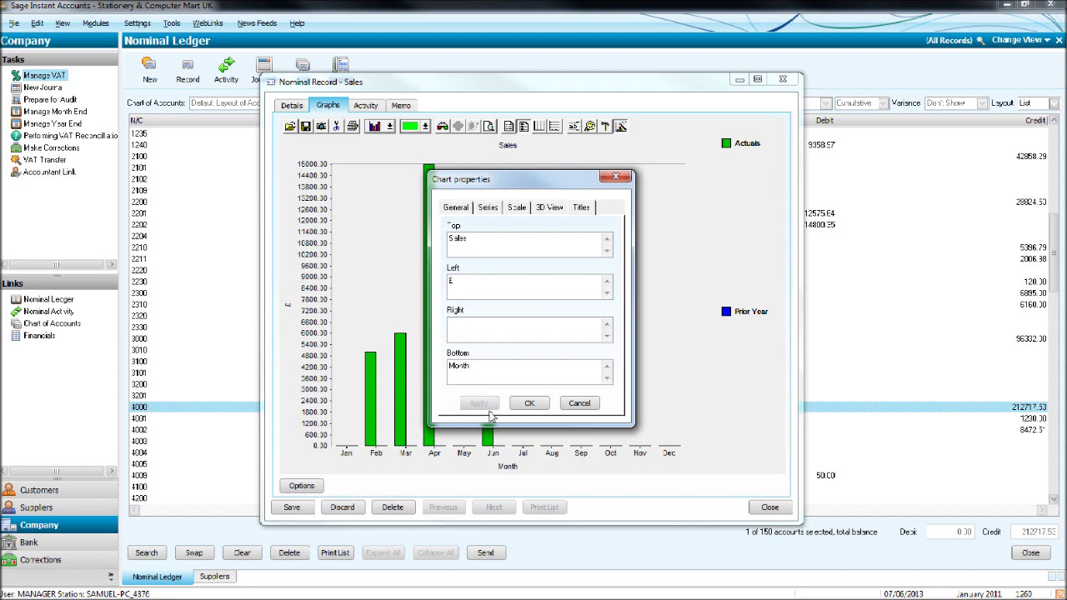
{"action": "left_click", "coordinate": [529, 403]}
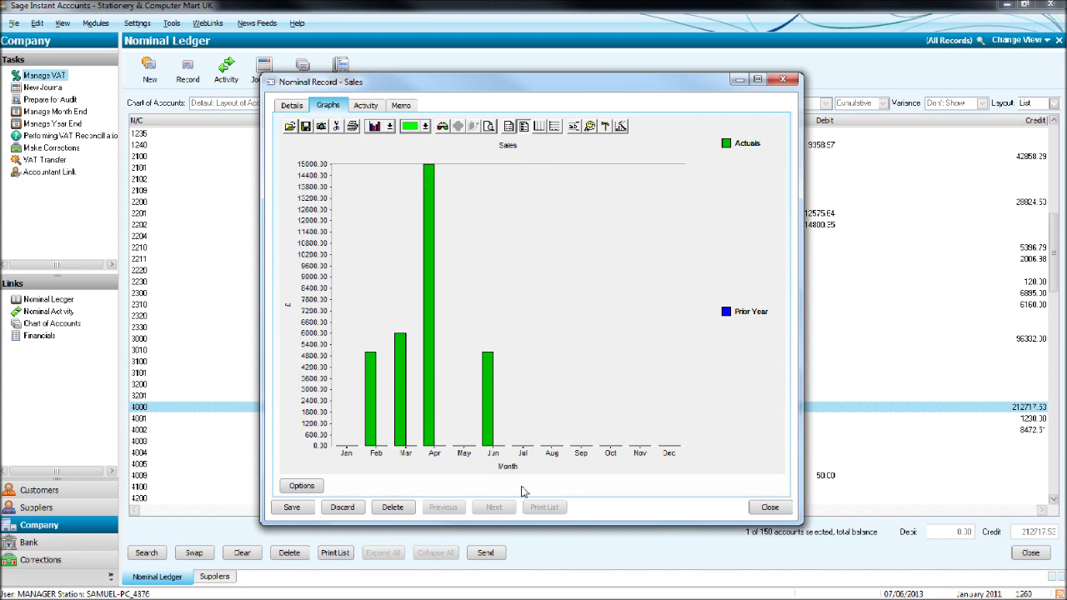
{"action": "left_click", "coordinate": [302, 486]}
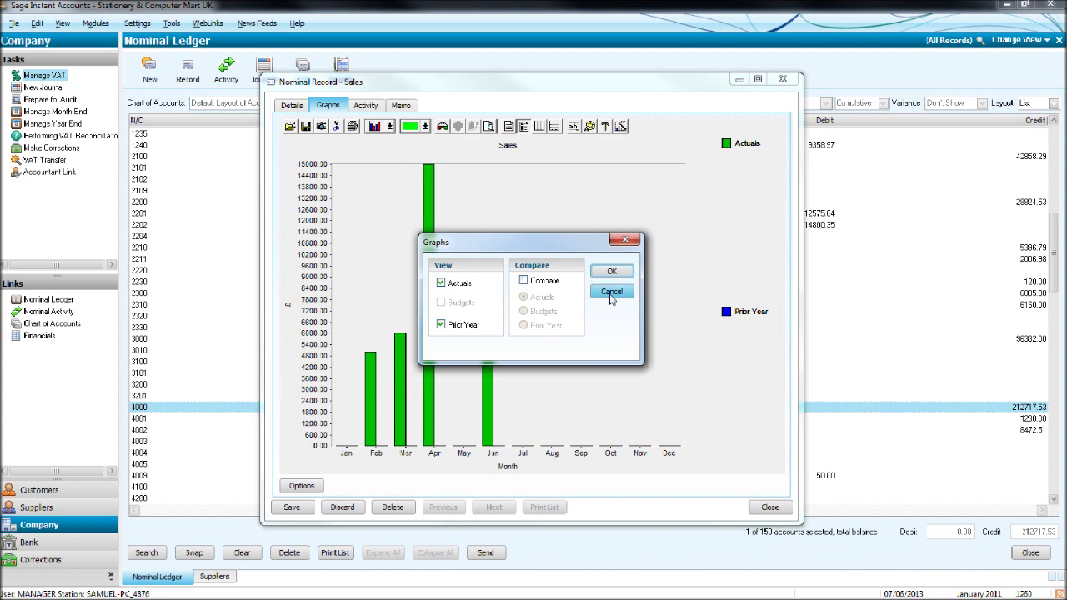
{"action": "left_click", "coordinate": [612, 271]}
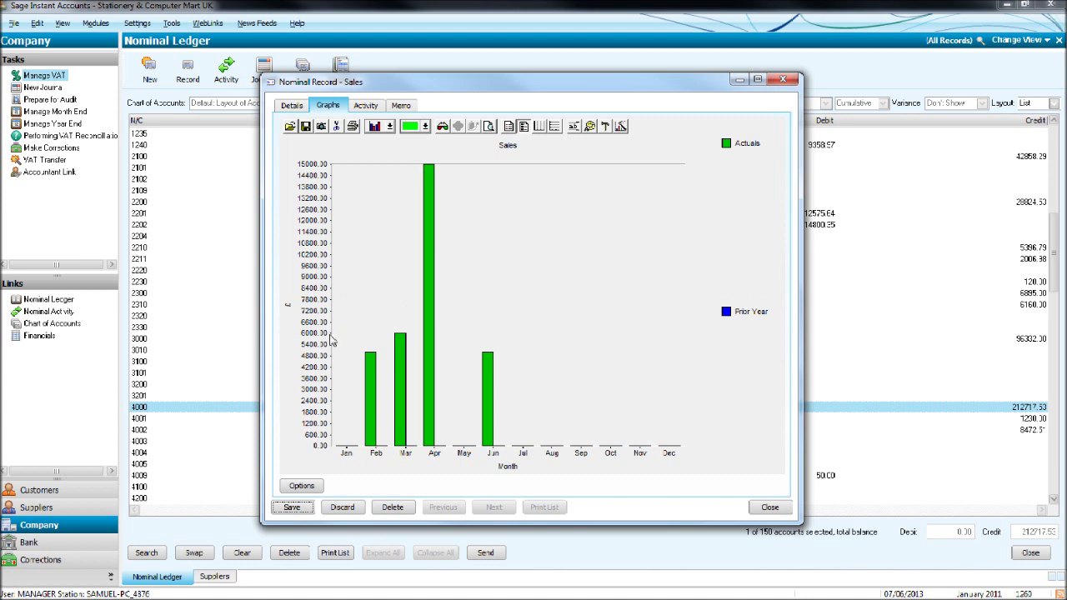
{"action": "left_click", "coordinate": [294, 106]}
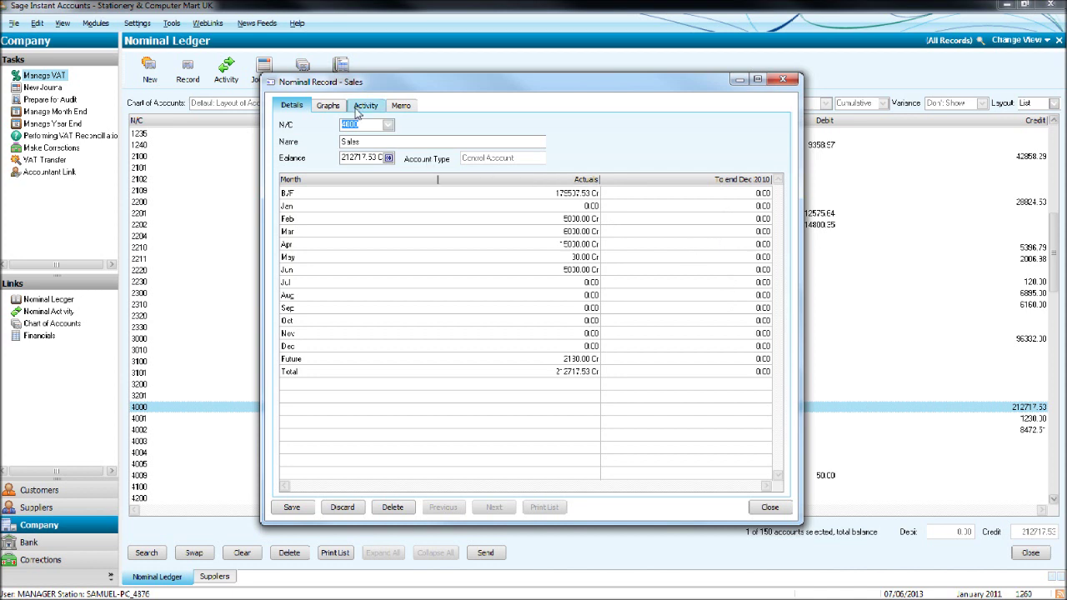
{"action": "left_click", "coordinate": [328, 106]}
{"action": "left_click", "coordinate": [302, 485]}
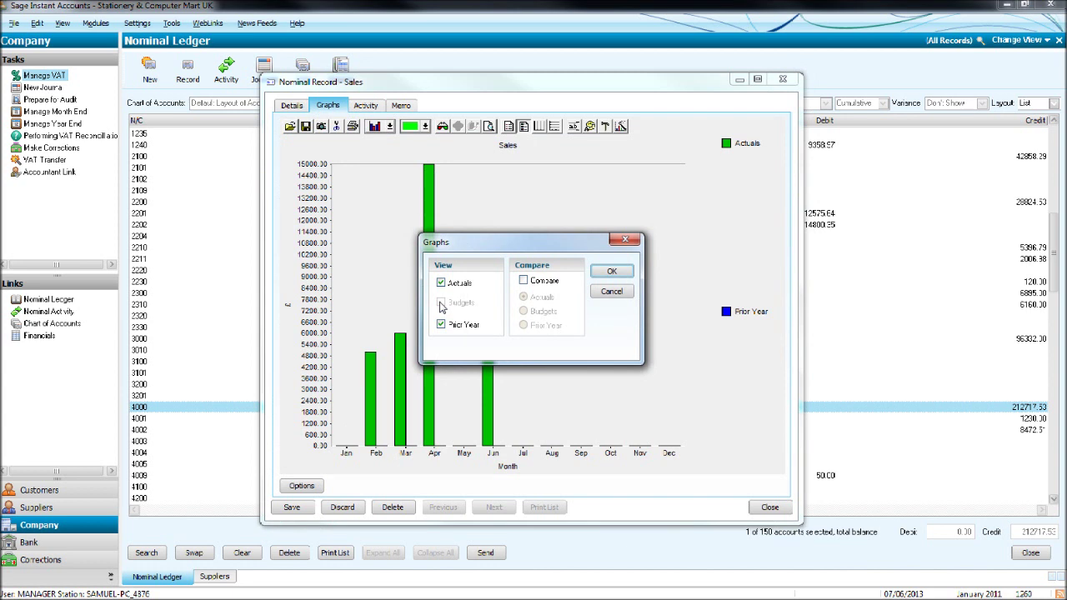
{"action": "left_click", "coordinate": [606, 275]}
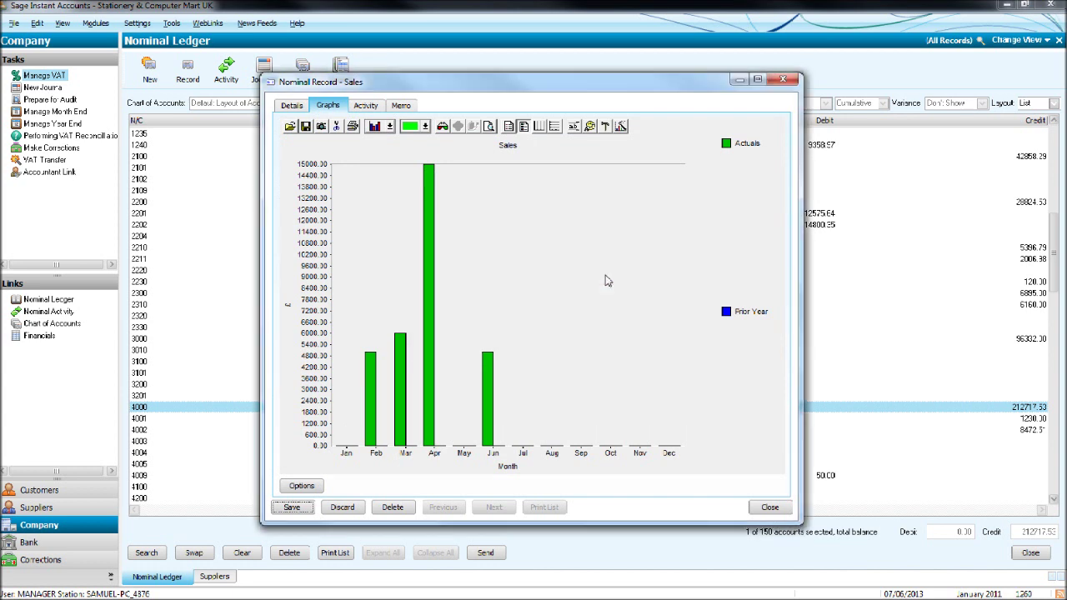
- Close the Sales record and switch to the Company Dashboard showing £33210.00 sales to date
{"action": "left_click", "coordinate": [783, 81]}
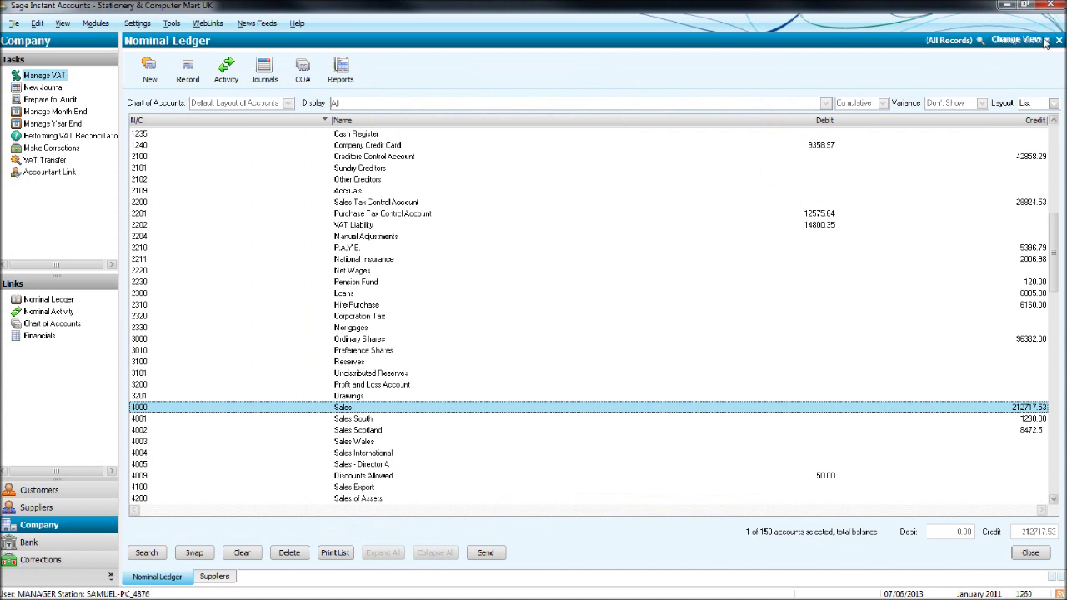
{"action": "left_click", "coordinate": [1046, 41]}
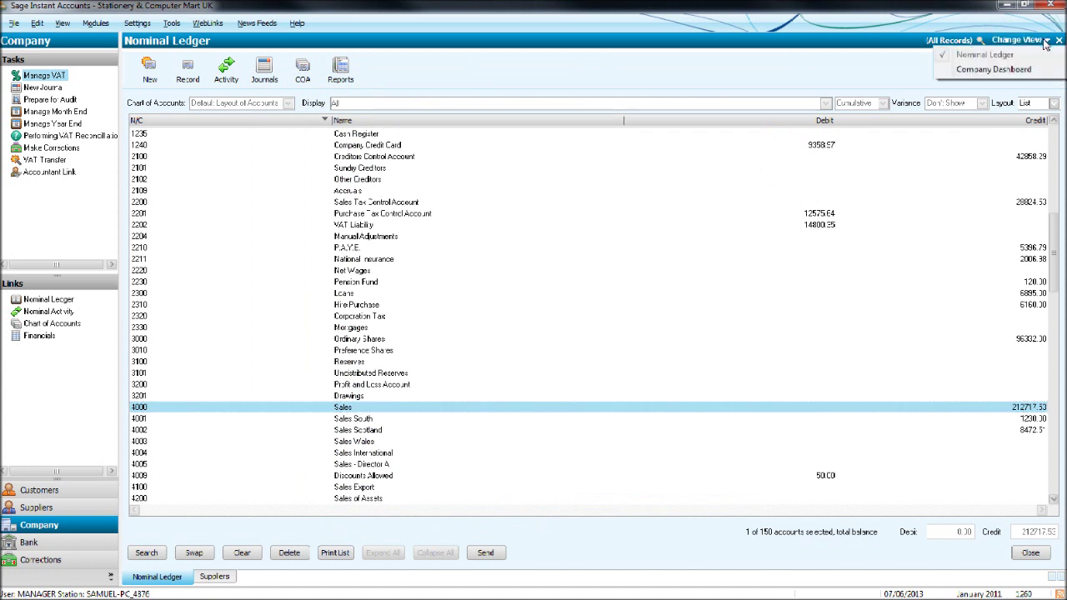
{"action": "left_click", "coordinate": [994, 70]}
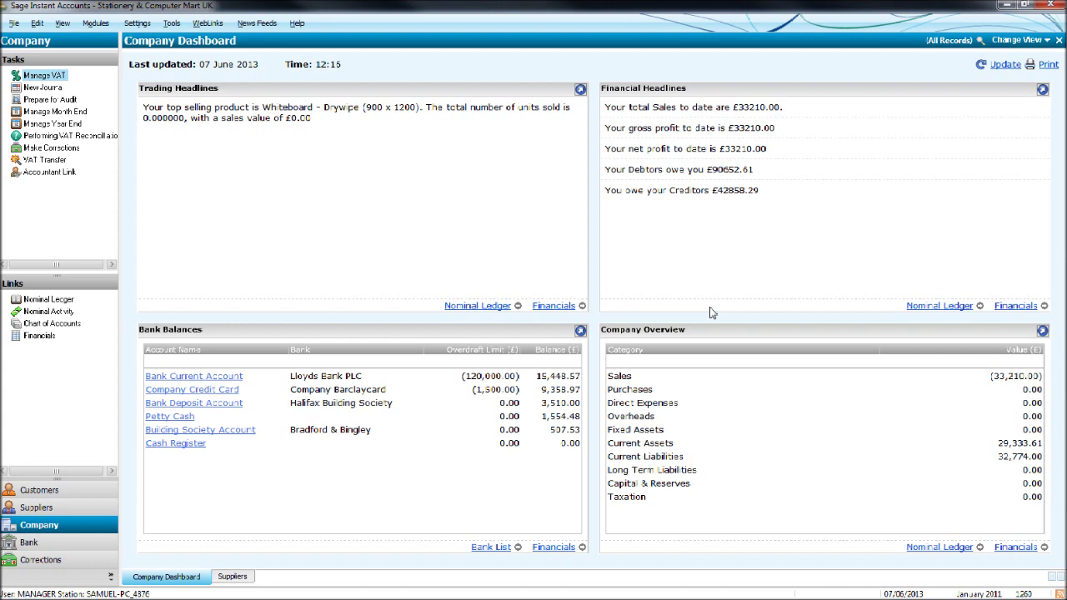
- Close the Company Dashboard and reopen the 4000 Sales record from the Nominal Ledger list
{"action": "left_click", "coordinate": [1059, 40]}
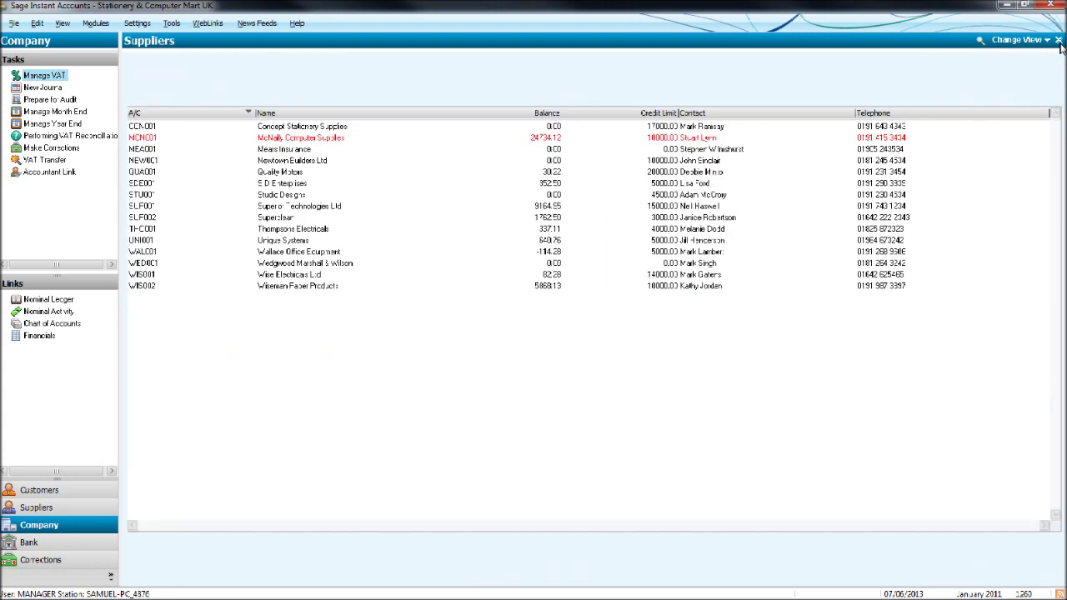
{"action": "left_click", "coordinate": [65, 530]}
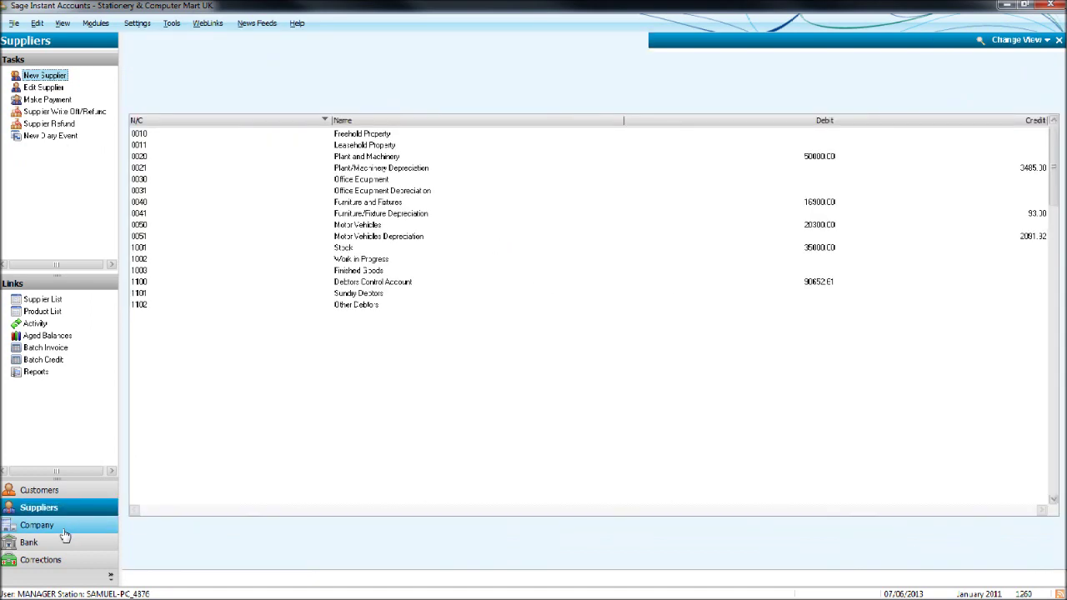
{"action": "left_click", "coordinate": [529, 250]}
{"action": "left_click", "coordinate": [769, 250]}
{"action": "scroll", "coordinate": [770, 255], "scroll_direction": "down", "scroll_amount": 4}
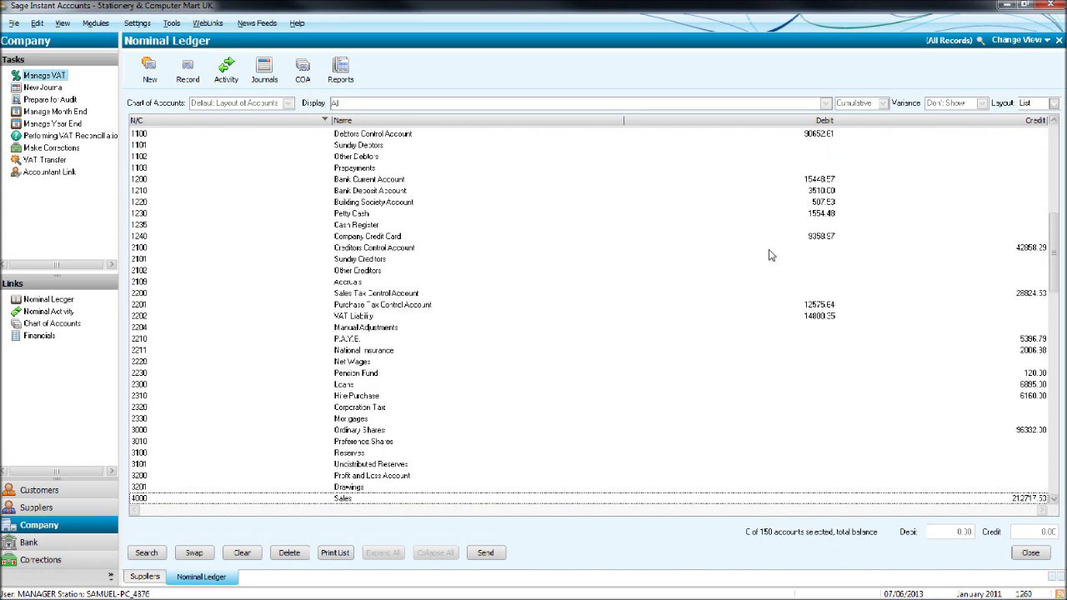
{"action": "scroll", "coordinate": [467, 441], "scroll_direction": "down", "scroll_amount": 1}
{"action": "left_click", "coordinate": [380, 491]}
{"action": "double_click", "coordinate": [379, 491]}
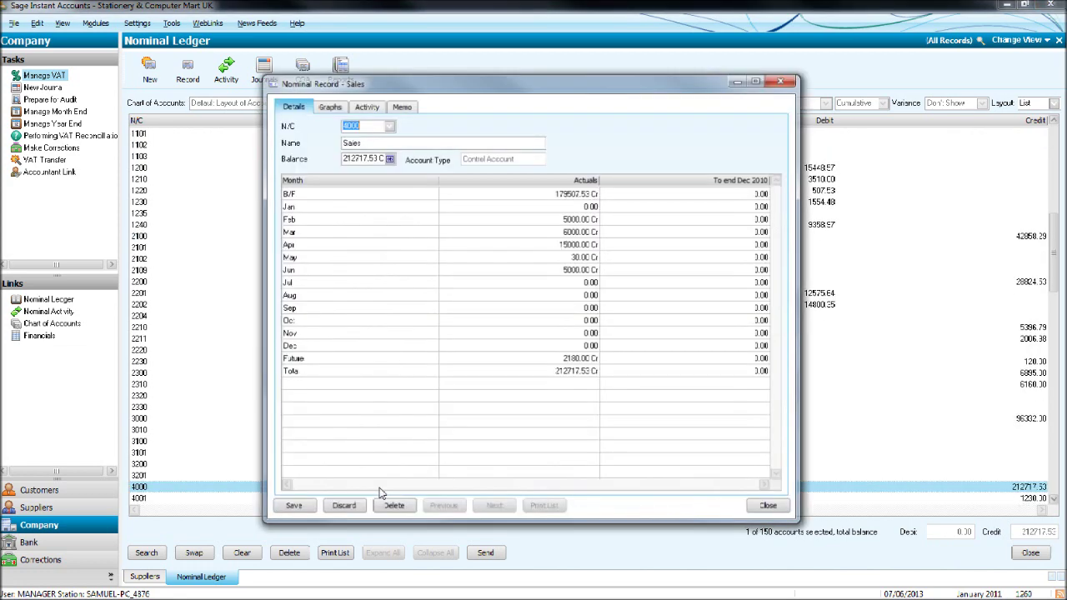
- Preview the Sales graph in 3D, then close the record
{"action": "left_click", "coordinate": [376, 111]}
{"action": "left_click", "coordinate": [328, 105]}
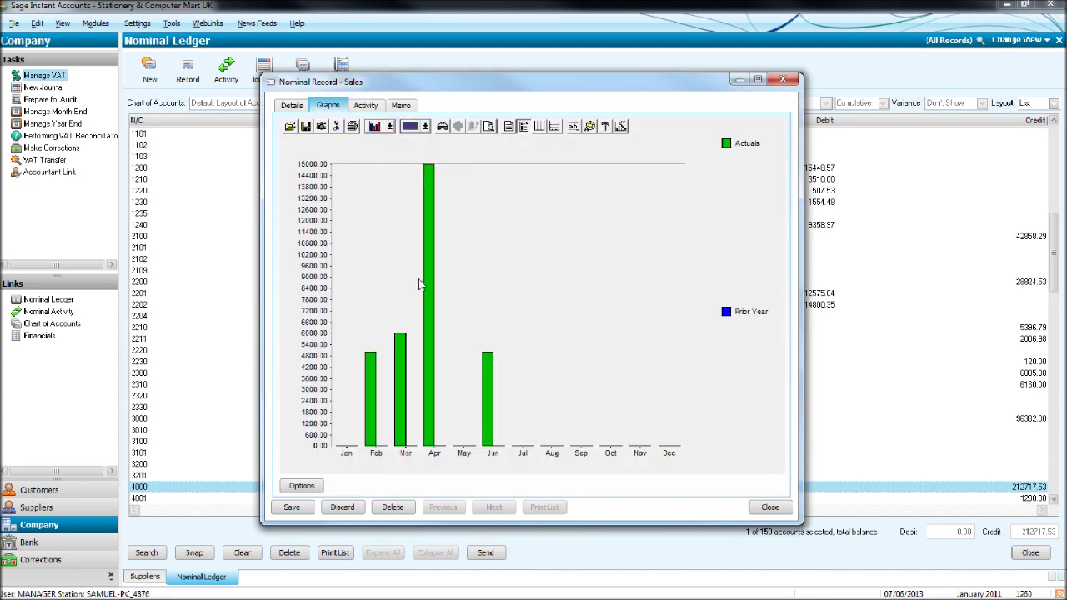
{"action": "left_click", "coordinate": [443, 126]}
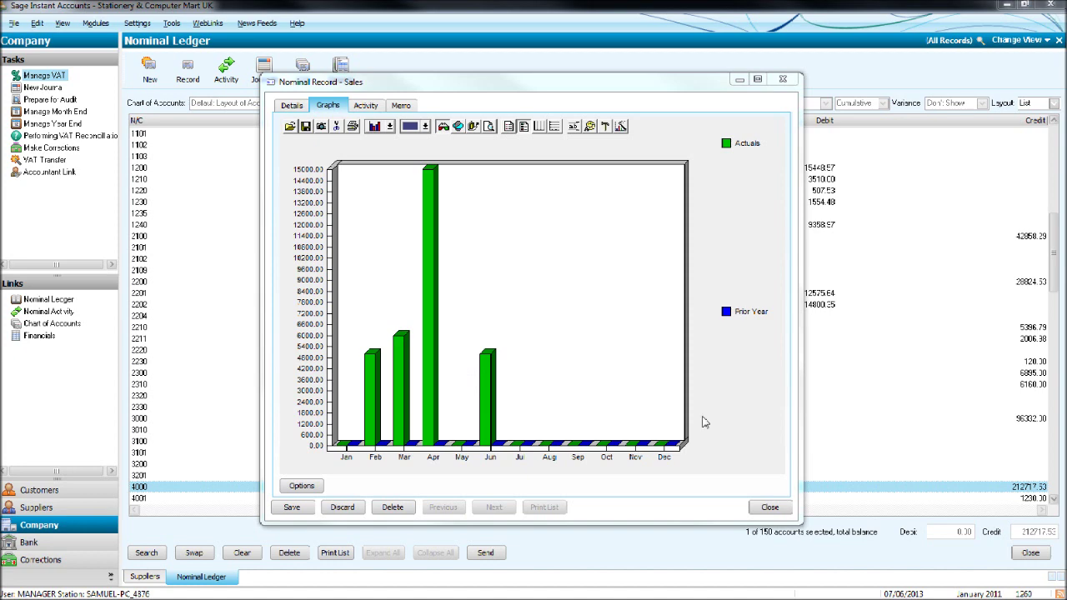
{"action": "left_click", "coordinate": [771, 507]}
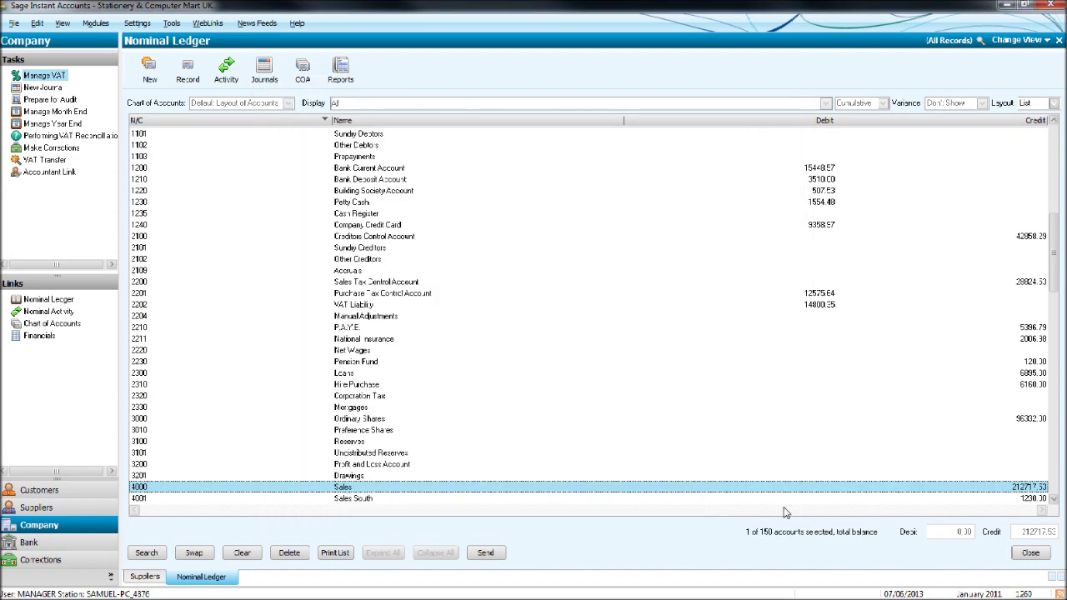